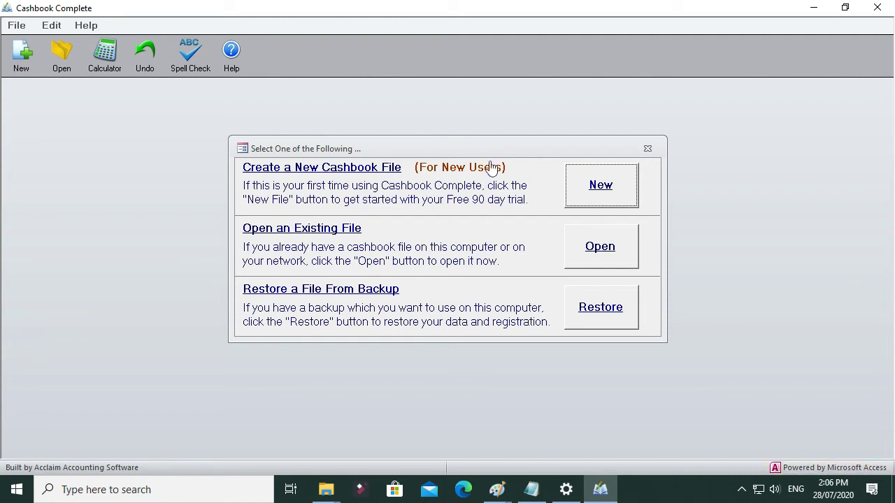
Step: Start a new cashbook file with "Jack's Plumbing" as the organisation name
{"action": "left_click", "coordinate": [602, 190]}
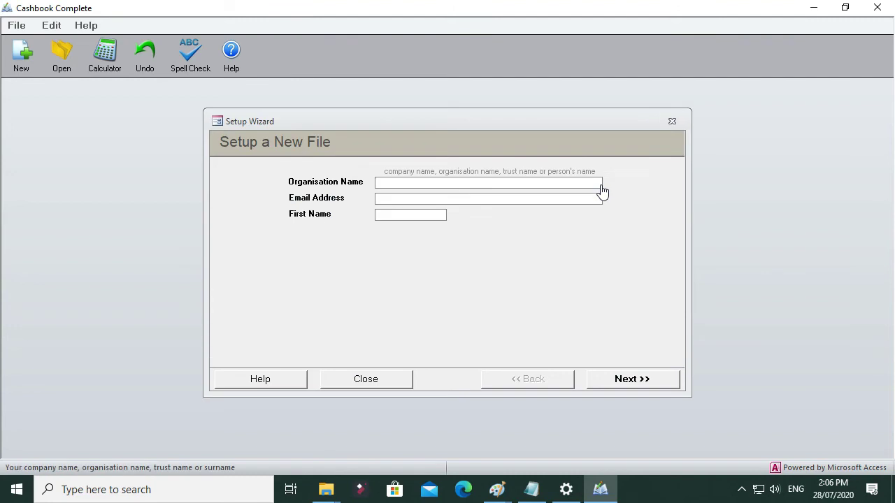
{"action": "type", "text": "Jack's Plumbing"}
Step: Fill in the contact's email address and first name, and proceed to the regional settings
{"action": "left_click", "coordinate": [392, 200]}
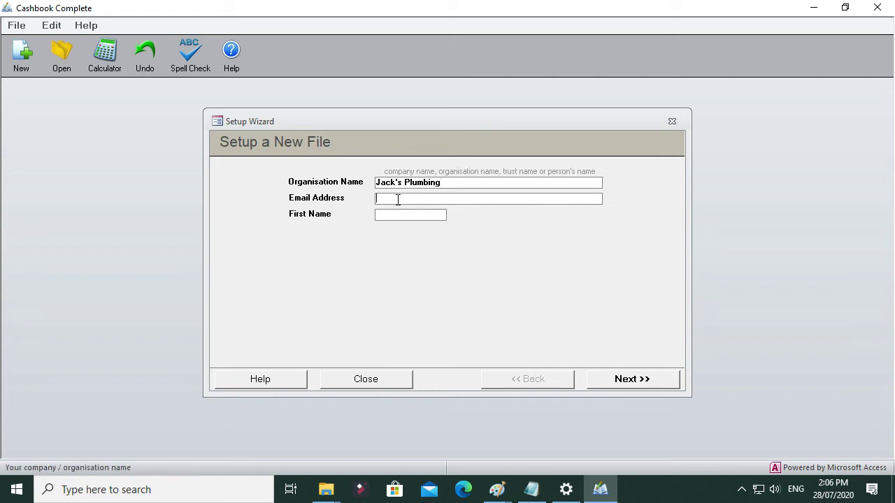
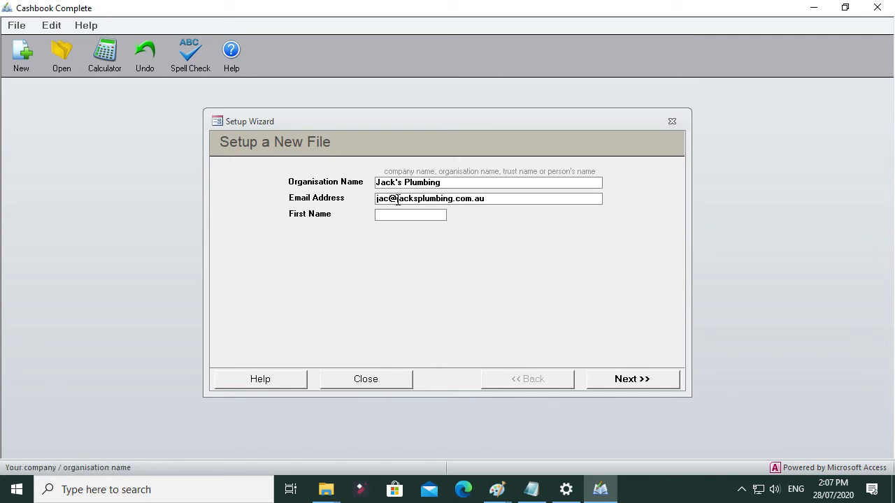
{"action": "type", "text": "Jack"}
{"action": "left_click", "coordinate": [391, 202]}
{"action": "type", "text": "k"}
{"action": "left_click", "coordinate": [444, 183]}
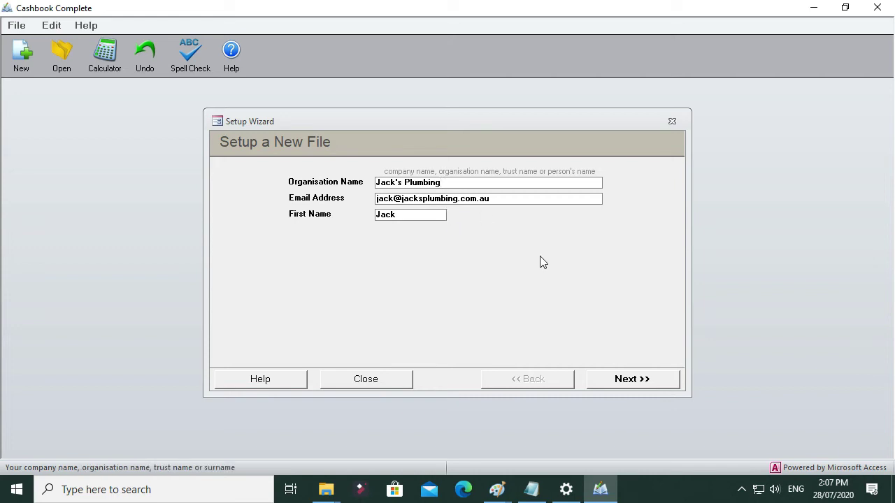
{"action": "left_click", "coordinate": [632, 382]}
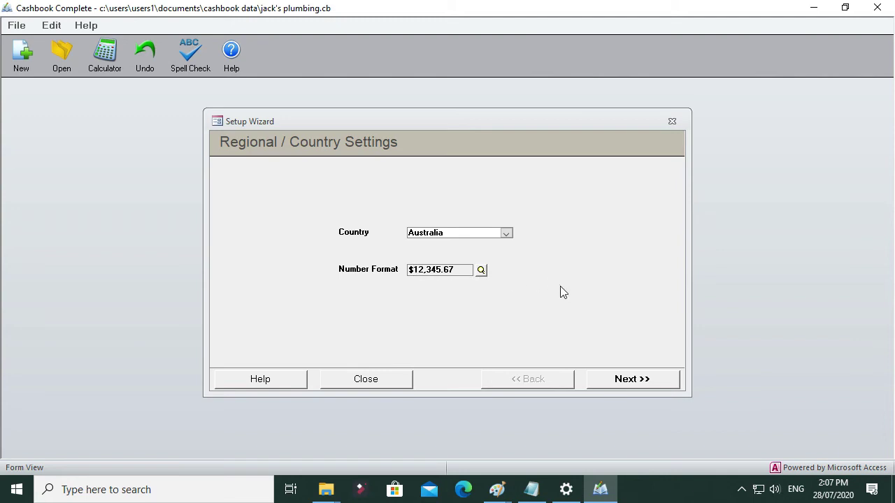
Step: Confirm Australia as the cashbook's country and choose the Cashbook Complete edition
{"action": "left_click", "coordinate": [638, 384]}
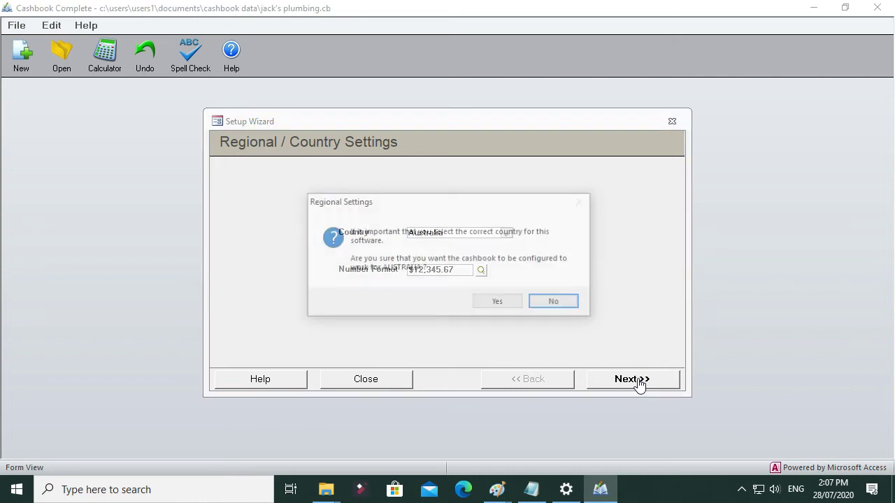
{"action": "left_click", "coordinate": [501, 304]}
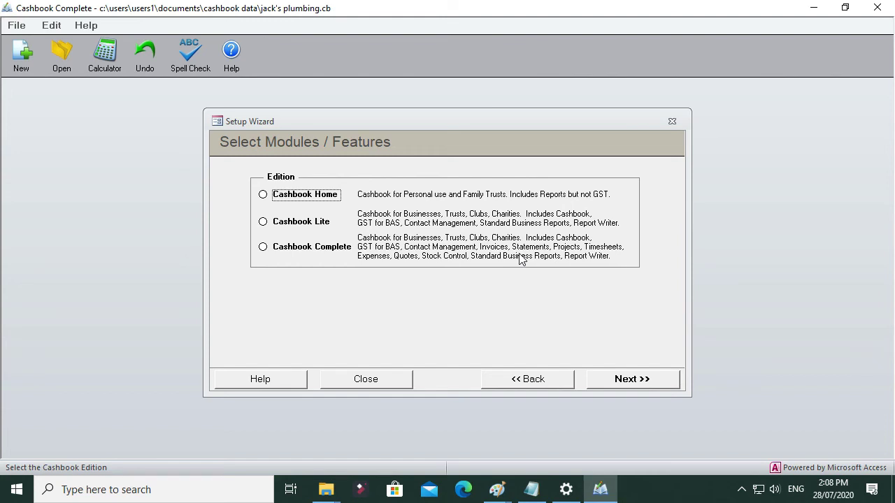
{"action": "left_click", "coordinate": [262, 247]}
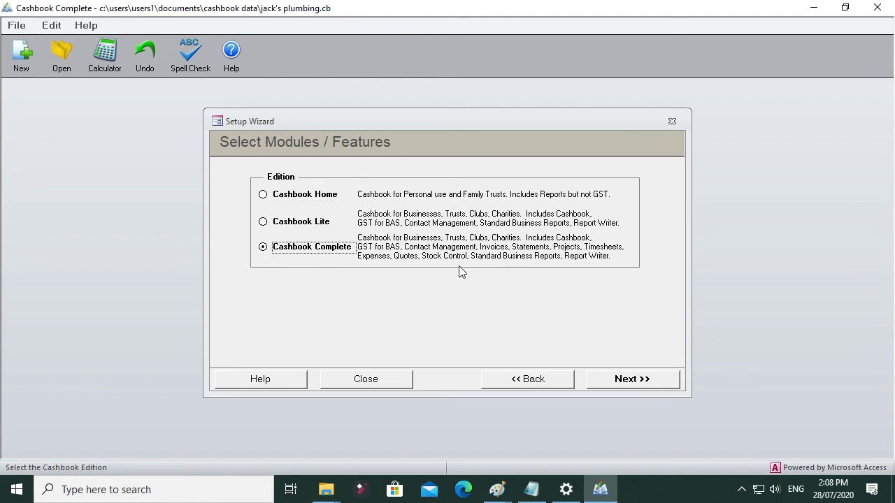
{"action": "left_click", "coordinate": [630, 381]}
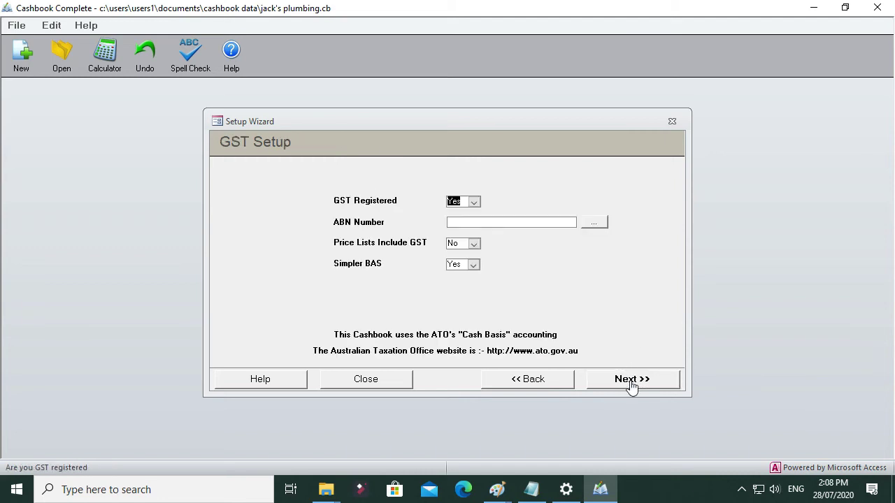
Step: Enter the business's ABN in the GST setup and switch the wording on invoices and statements to the shorter "ABN"
{"action": "left_click", "coordinate": [482, 222]}
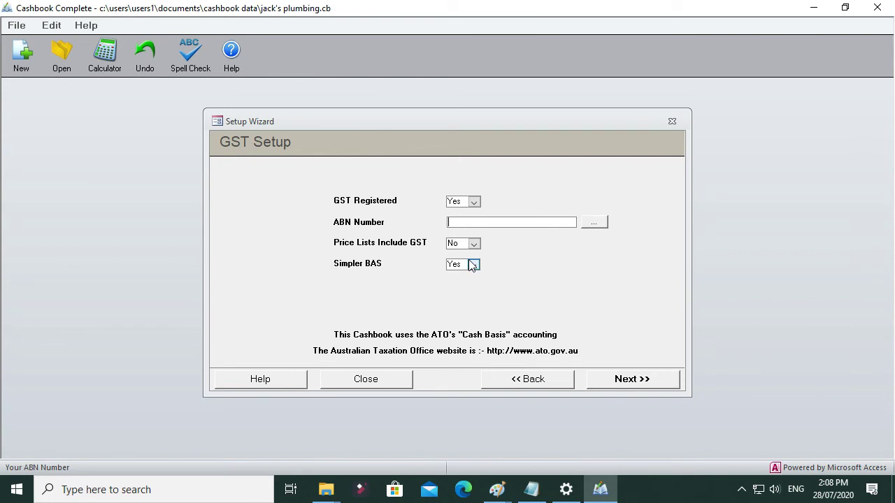
{"action": "type", "text": "34753457"}
{"action": "left_click", "coordinate": [593, 223]}
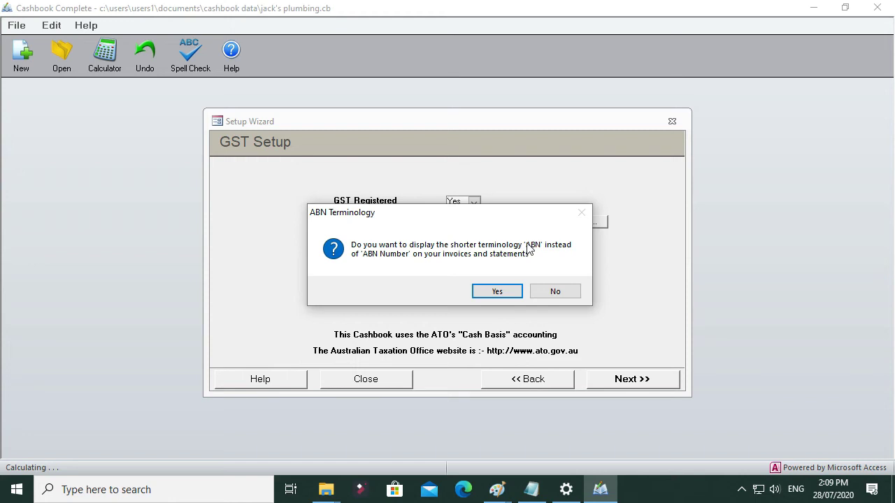
{"action": "left_click", "coordinate": [498, 293]}
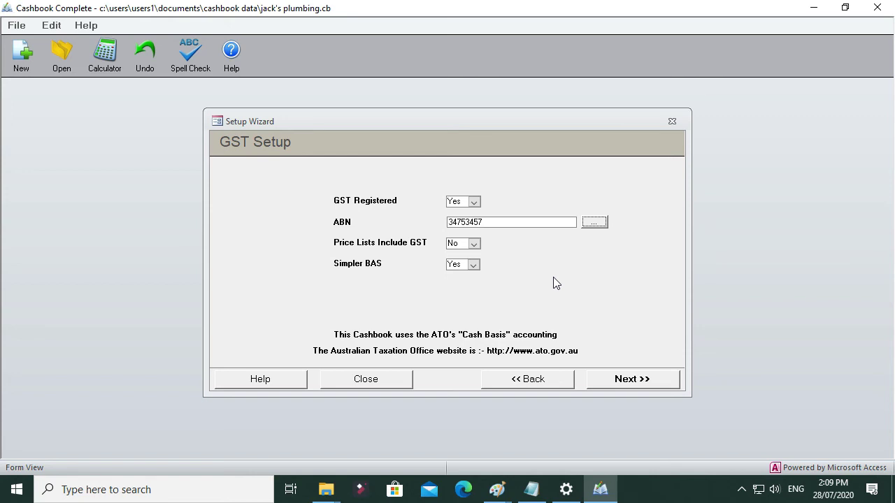
{"action": "left_click", "coordinate": [633, 380]}
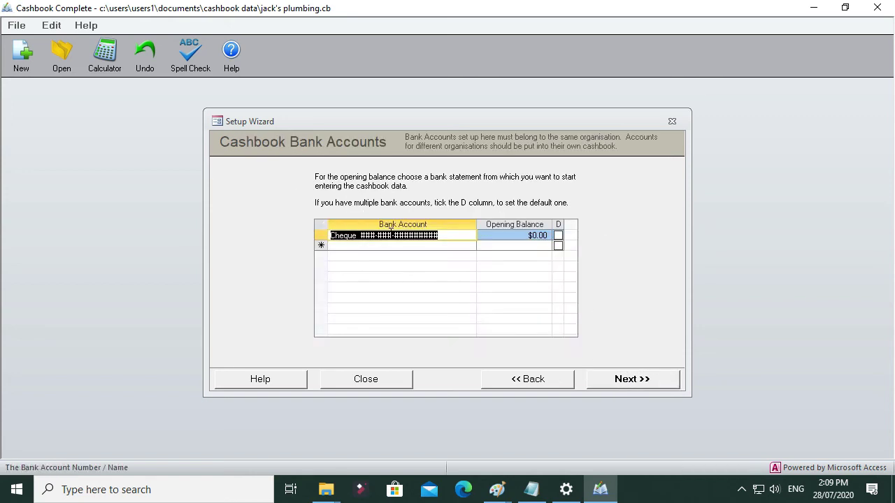
Step: Replace the placeholder digits of the Cheque bank account with its account number
{"action": "left_click", "coordinate": [411, 236]}
{"action": "left_click_drag", "start_coordinate": [360, 235], "coordinate": [476, 241]}
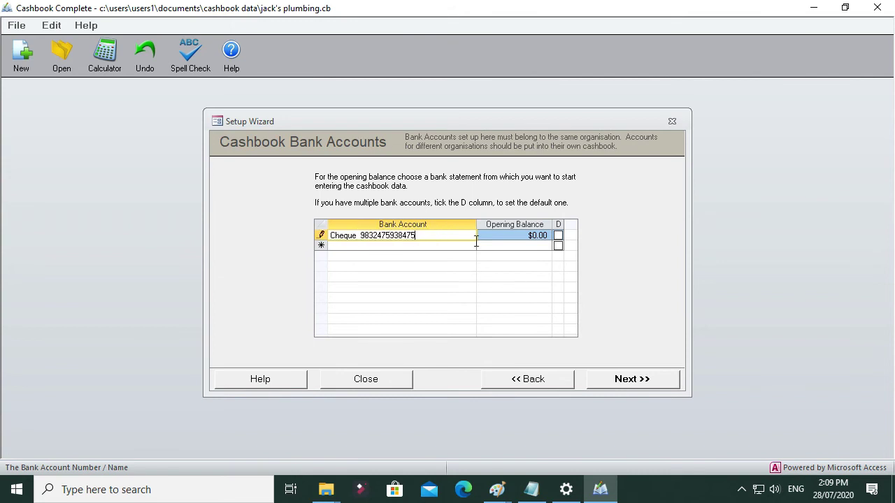
Step: Add a second bank account named Savings followed by its account number
{"action": "left_click", "coordinate": [436, 246]}
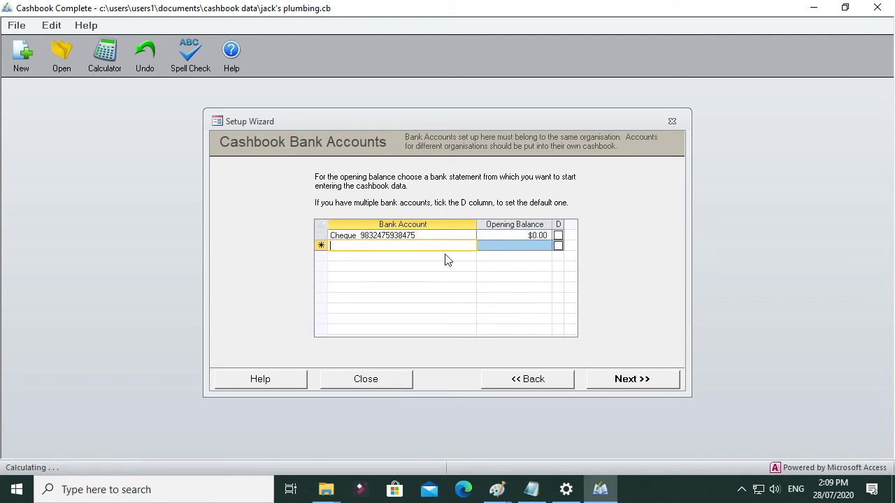
{"action": "type", "text": "Sav"}
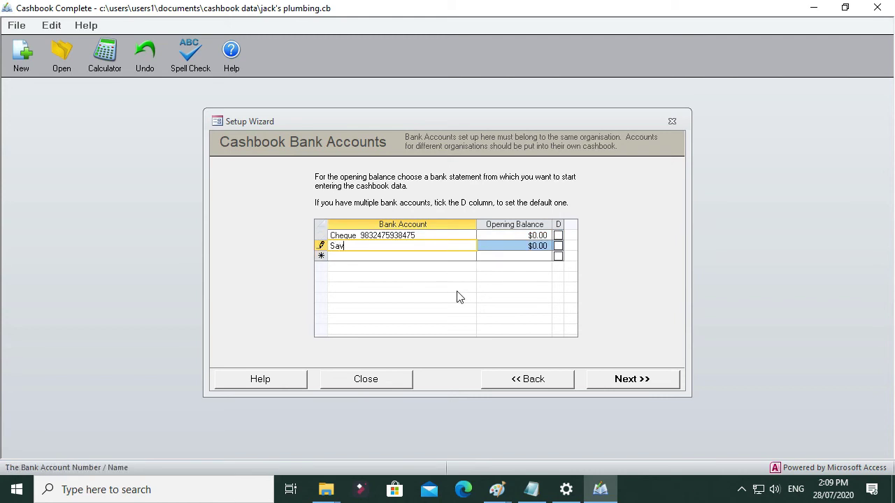
{"action": "key", "text": "Tab"}
{"action": "key", "text": "Tab"}
{"action": "key", "text": "Tab"}
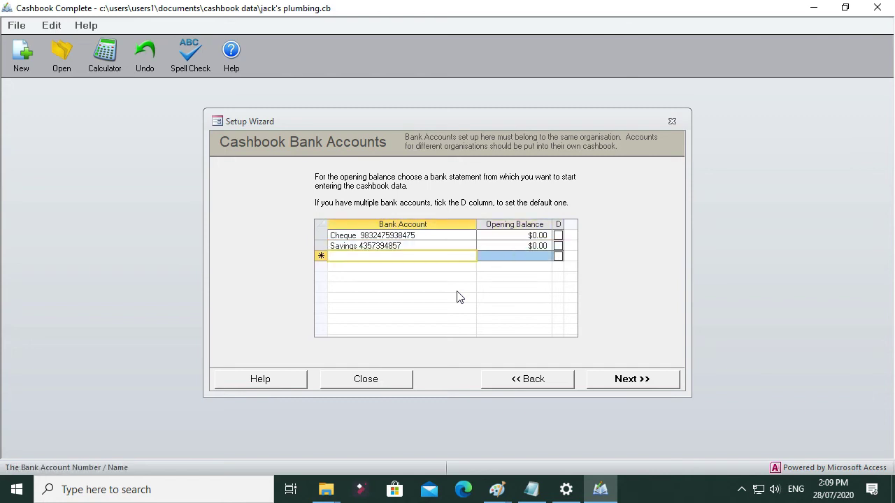
Step: Add two more bank accounts named Credit Card and Petty Cash
{"action": "type", "text": "Credit"}
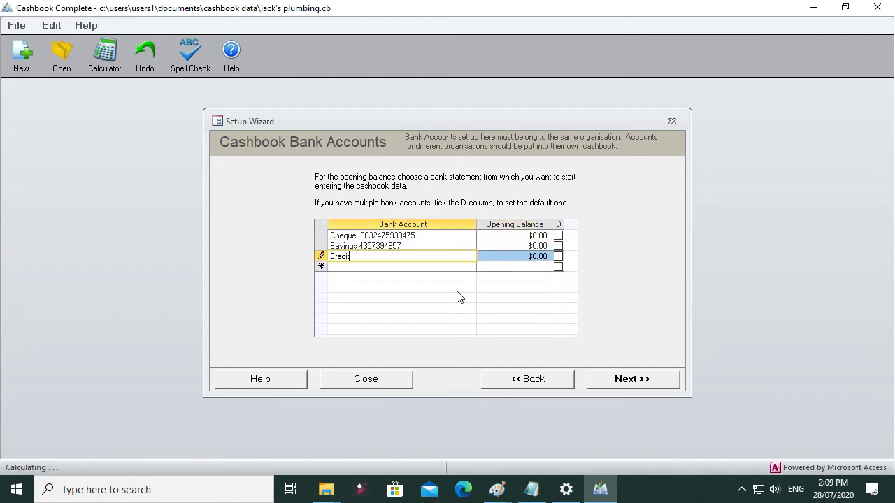
{"action": "type", "text": " Card"}
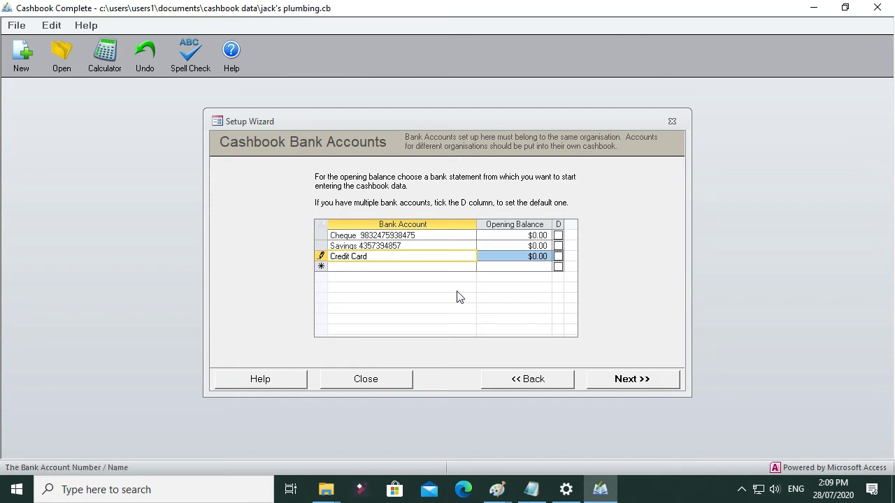
{"action": "key", "text": "Tab"}
{"action": "key", "text": "Tab"}
{"action": "key", "text": "Tab"}
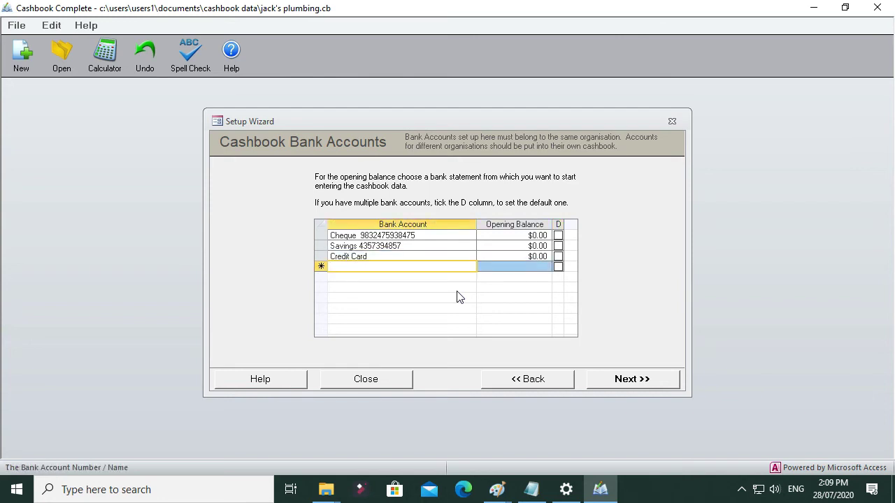
{"action": "type", "text": "Petty "}
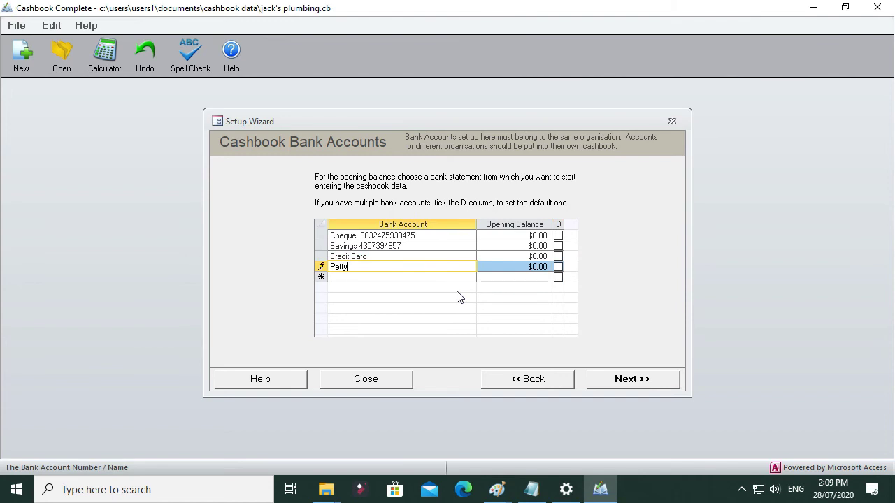
{"action": "type", "text": "Cash"}
{"action": "key", "text": "Down"}
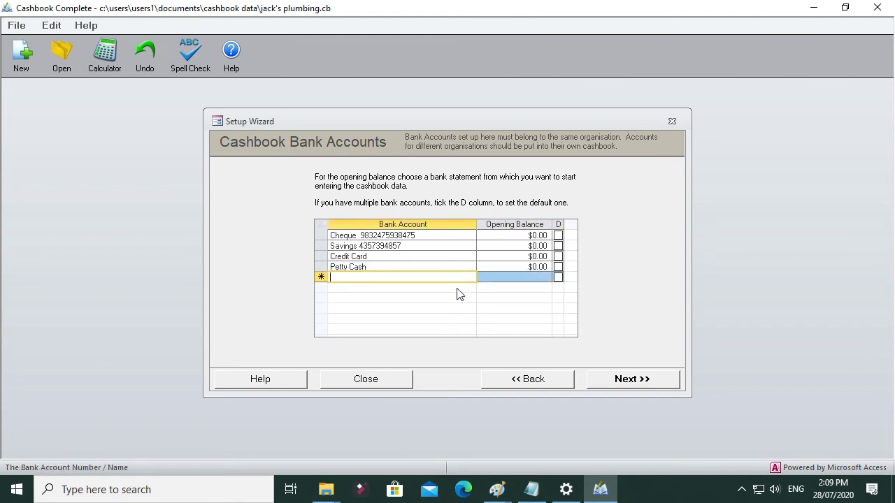
Step: Set the opening balances to $4,355.00 for the Cheque account and $43,555.00 for the Savings account
{"action": "left_click", "coordinate": [535, 236]}
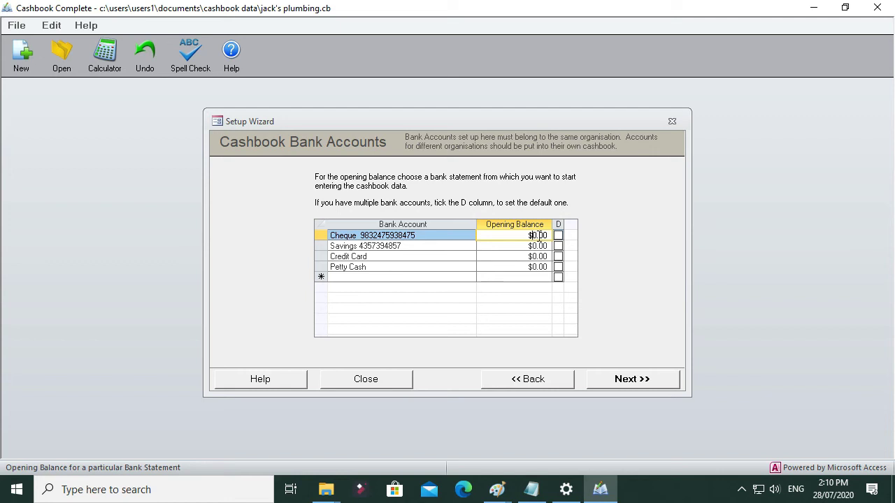
{"action": "double_click", "coordinate": [539, 236]}
{"action": "type", "text": "4355"}
{"action": "key", "text": "Down"}
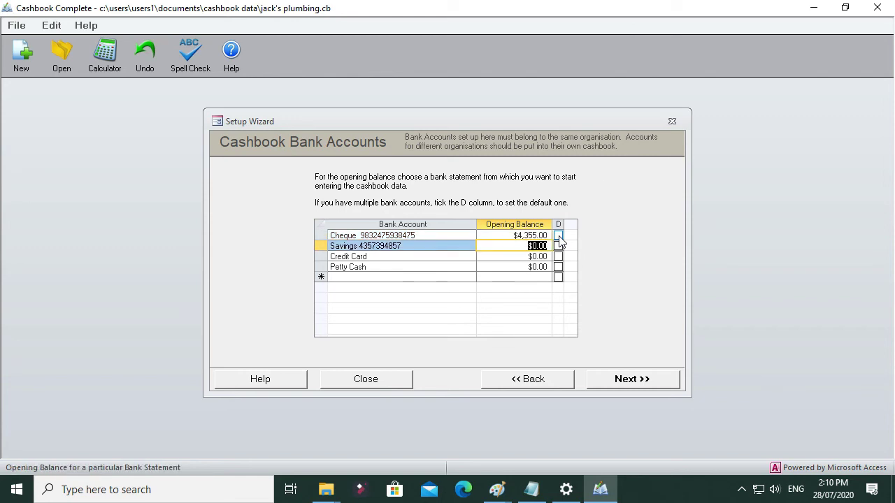
{"action": "type", "text": "43555"}
{"action": "key", "text": "Down"}
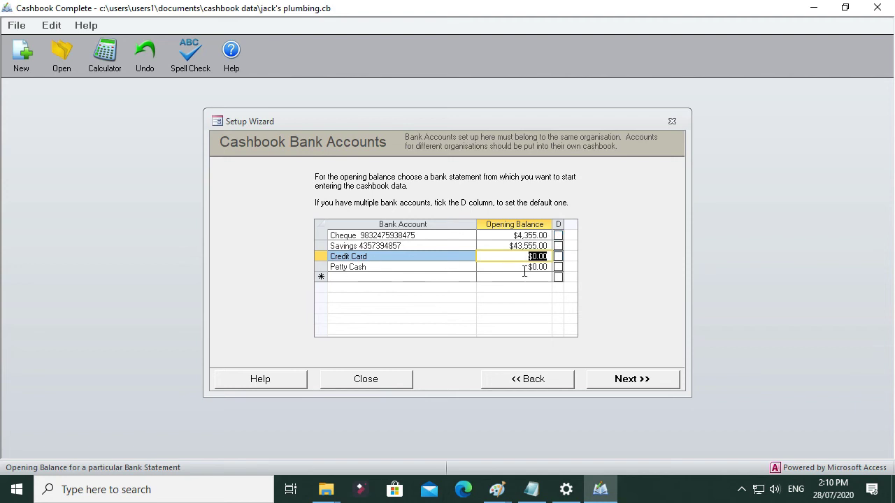
Step: Set the Petty Cash opening balance to $100.00 and confirm that all bank accounts are entered
{"action": "left_click", "coordinate": [552, 267]}
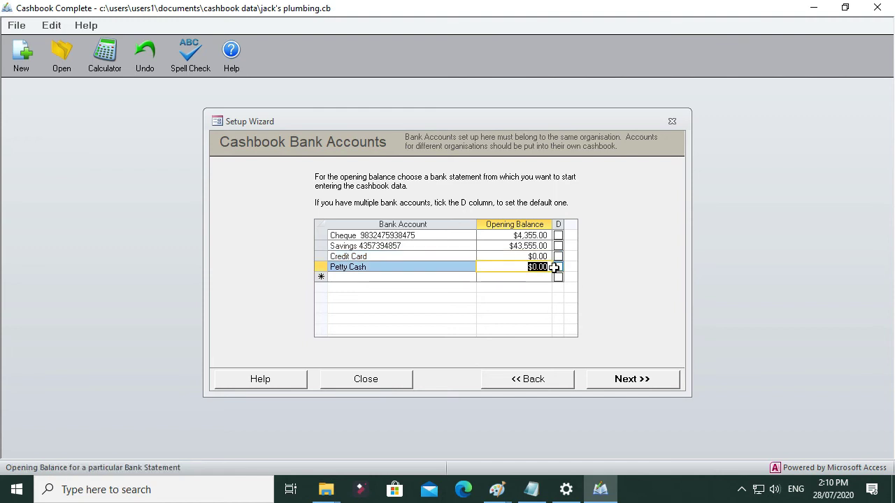
{"action": "type", "text": "100"}
{"action": "key", "text": "Down"}
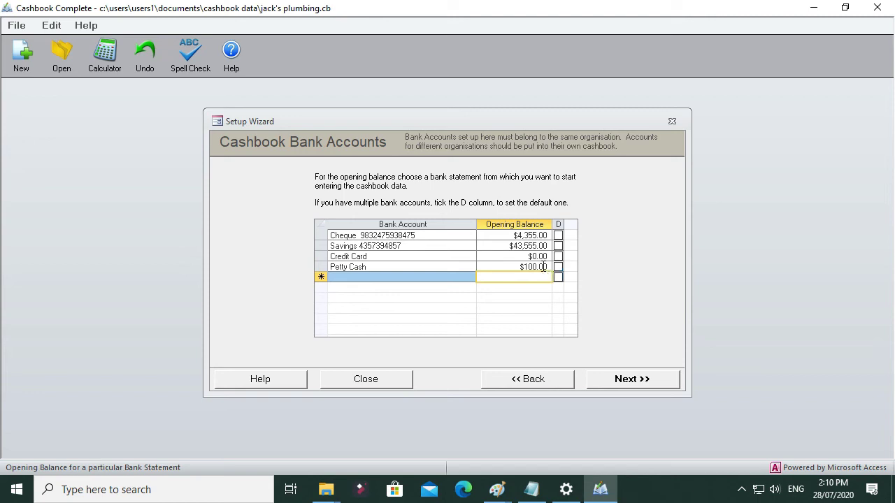
{"action": "left_click", "coordinate": [552, 267]}
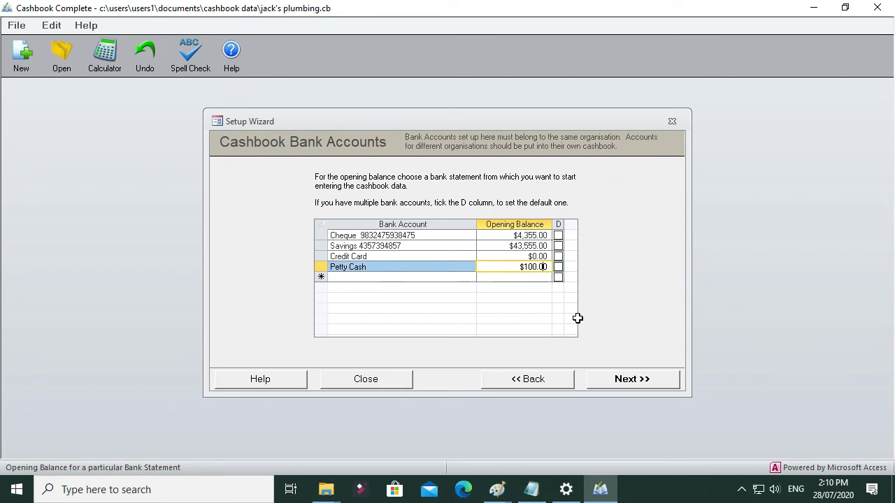
{"action": "left_click", "coordinate": [542, 277]}
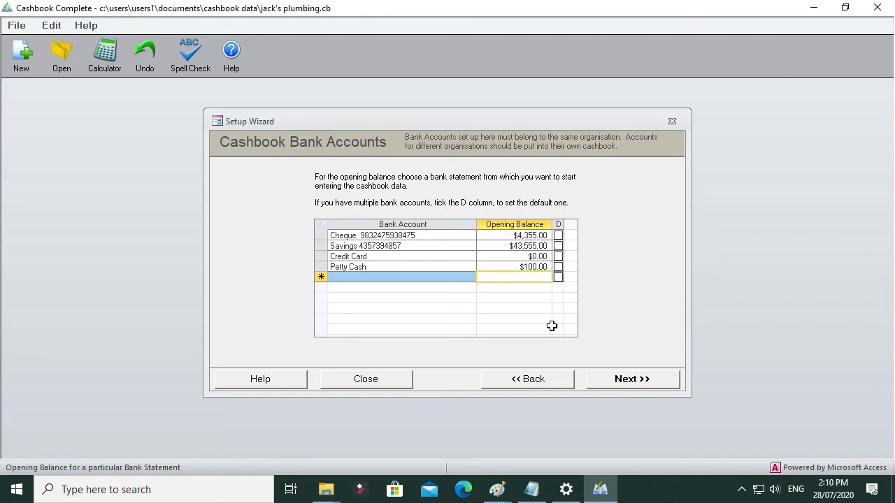
{"action": "left_click", "coordinate": [646, 384]}
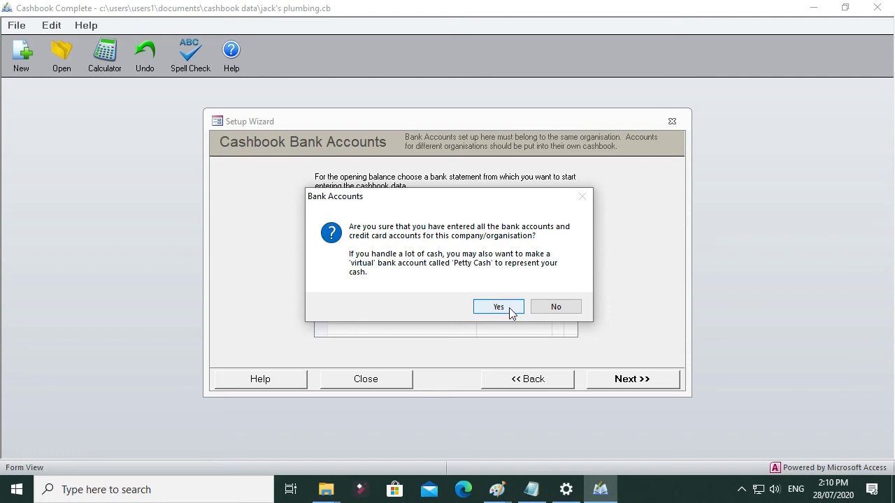
{"action": "left_click", "coordinate": [509, 311]}
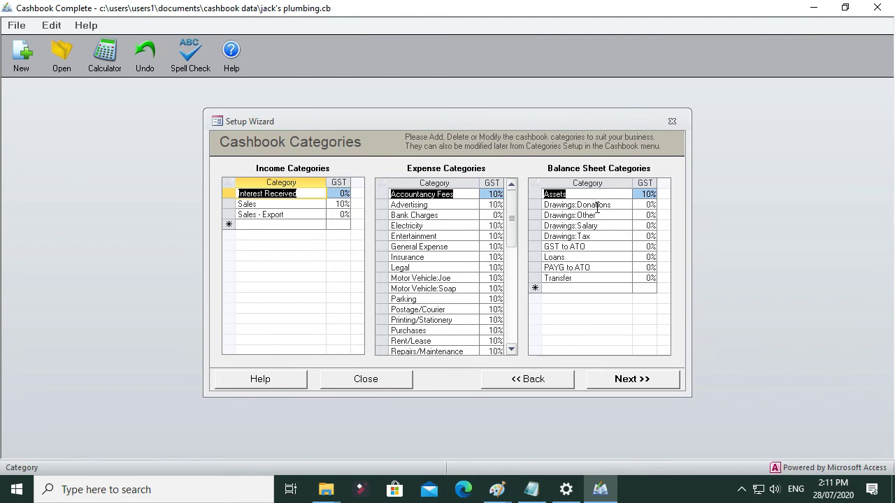
Step: Review the balance sheet categories, including Transfer, PAYG to ATO, GST to ATO, Drawings:Tax, Assets and Loans
{"action": "left_click", "coordinate": [580, 278]}
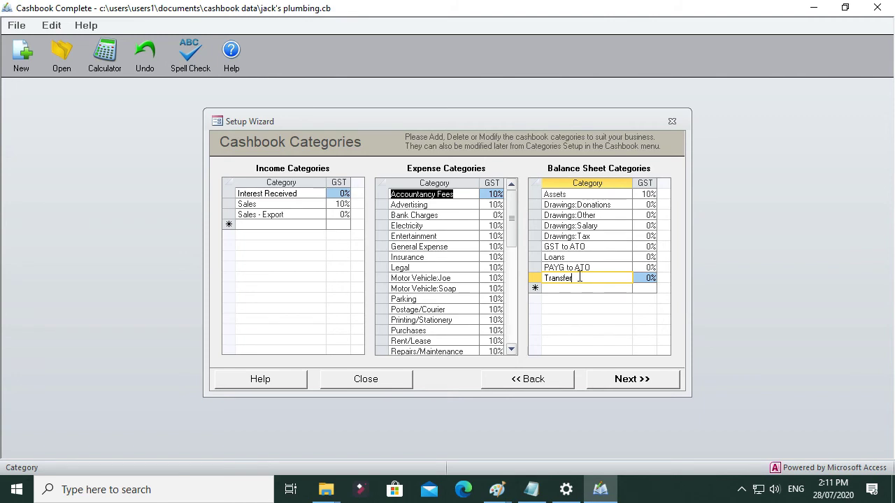
{"action": "left_click", "coordinate": [594, 267]}
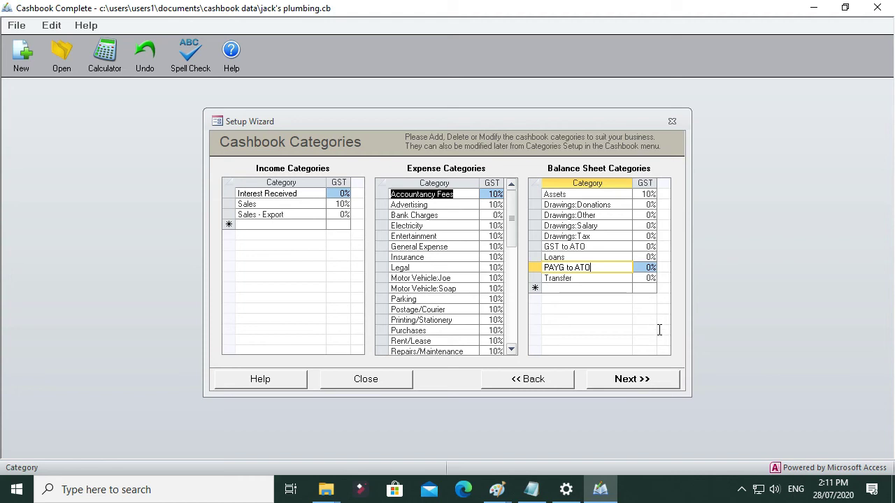
{"action": "left_click", "coordinate": [594, 245]}
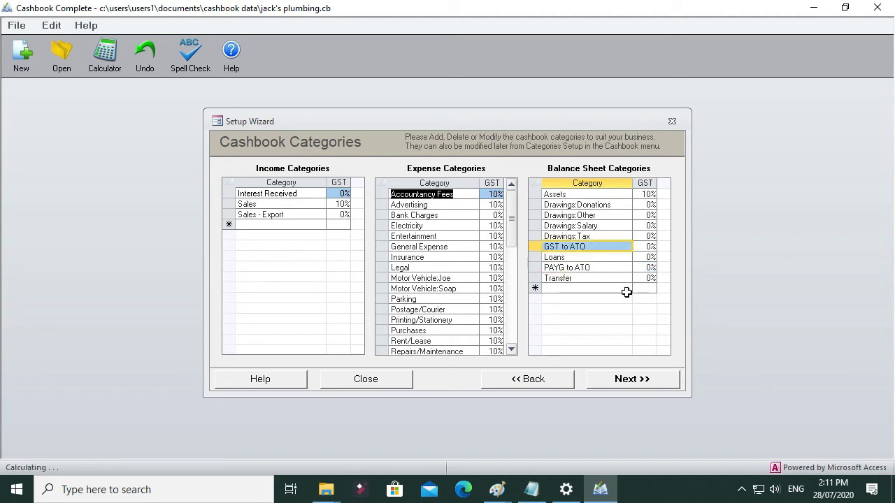
{"action": "left_click", "coordinate": [572, 236]}
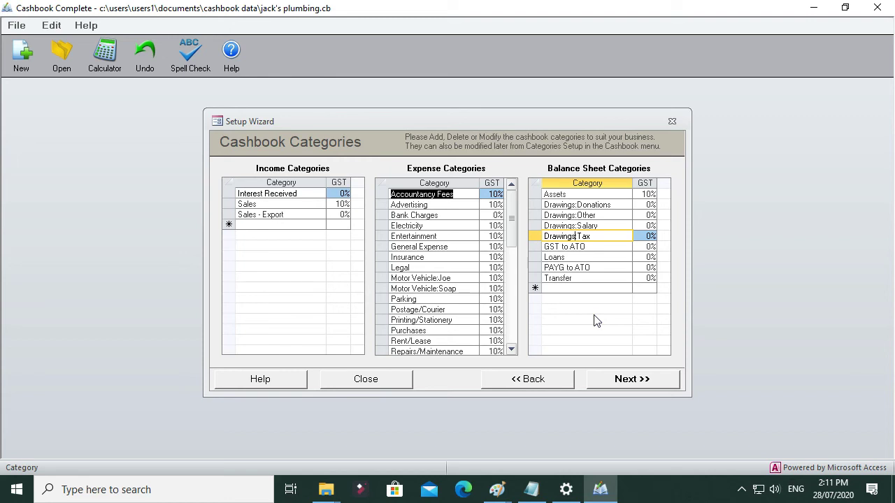
{"action": "left_click", "coordinate": [588, 195]}
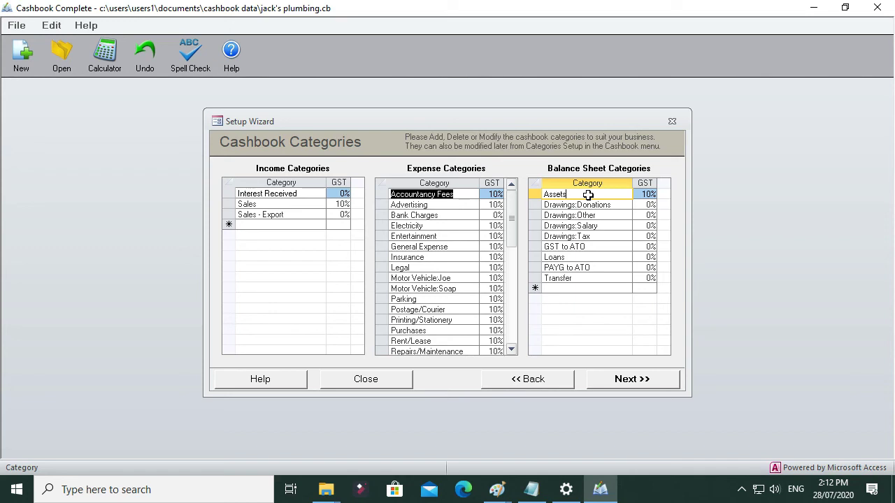
{"action": "left_click", "coordinate": [582, 257]}
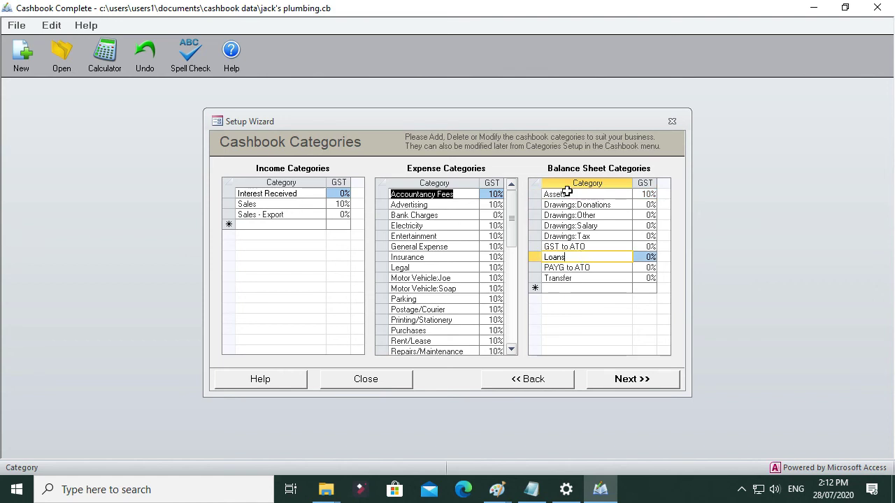
Step: Add a trial balance sheet category named dfnkjsfg and delete it again
{"action": "left_click", "coordinate": [566, 288]}
{"action": "type", "text": "dfnkjsfg"}
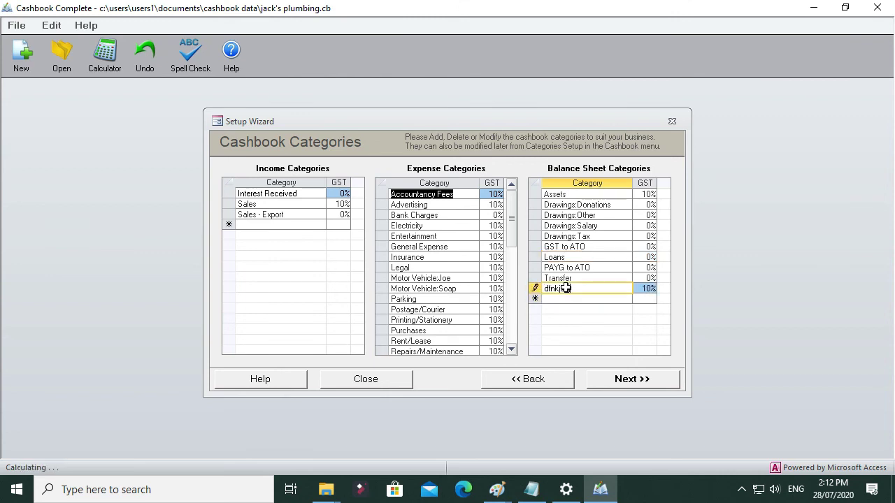
{"action": "key", "text": "Return"}
{"action": "left_click", "coordinate": [577, 289]}
{"action": "left_click", "coordinate": [536, 289]}
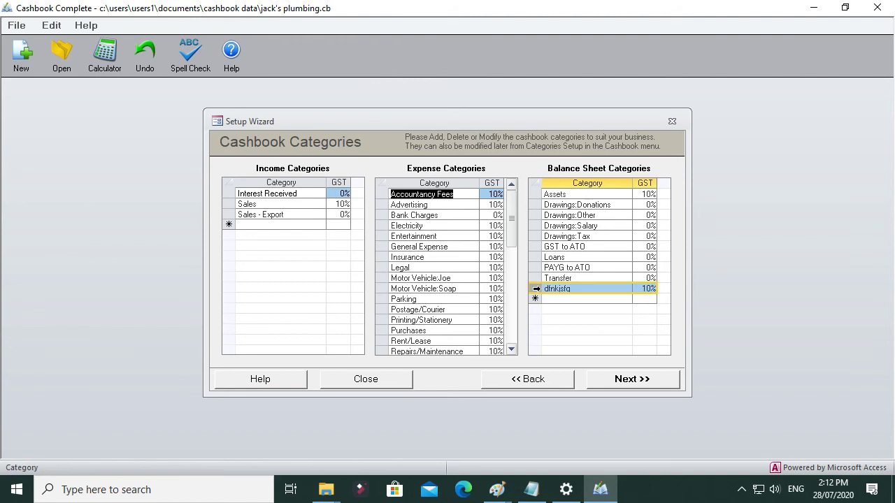
{"action": "key", "text": "Delete"}
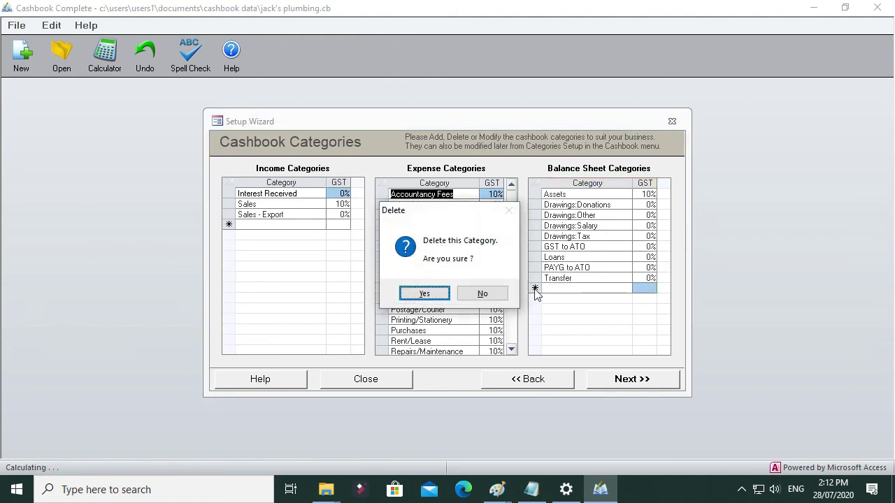
{"action": "left_click", "coordinate": [393, 295]}
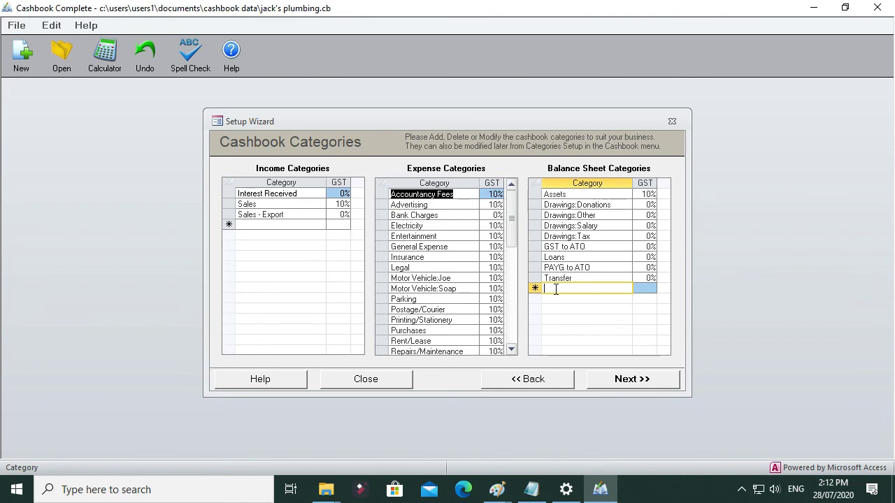
Step: Add another trial balance sheet category named skjbnsdfkjgfbkj and delete its line
{"action": "type", "text": "skjbnsdfkjgfbkj"}
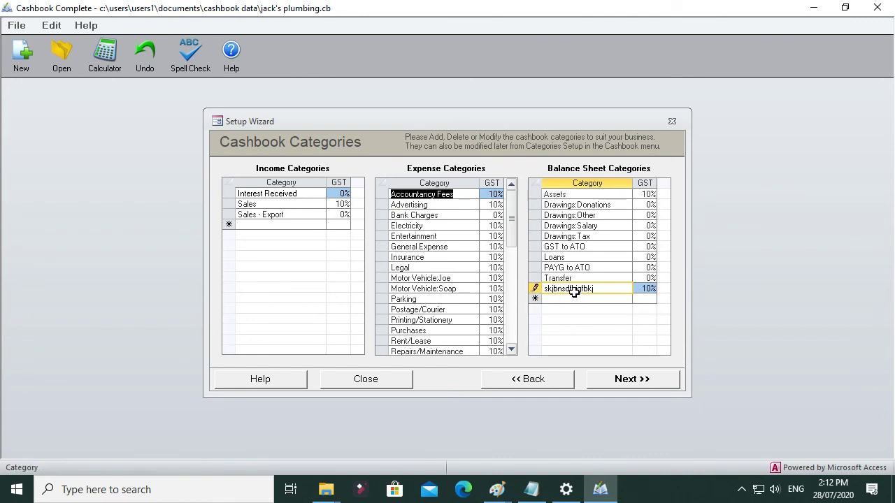
{"action": "double_click", "coordinate": [573, 289]}
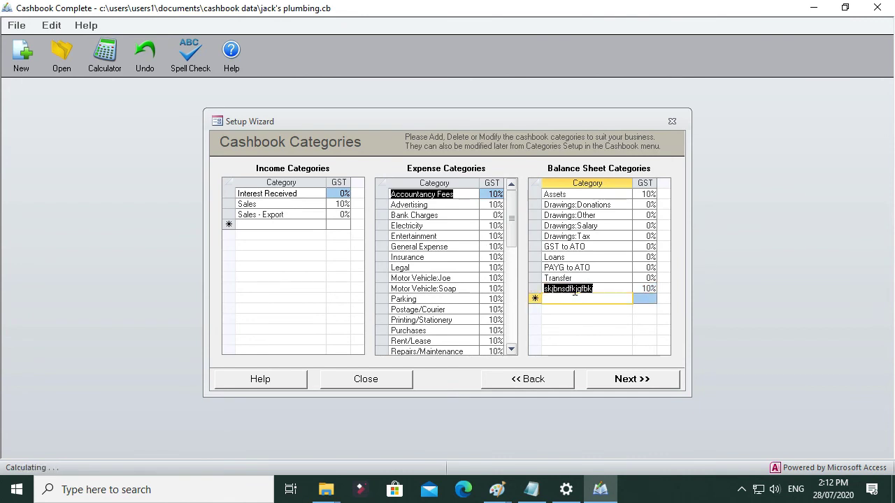
{"action": "right_click", "coordinate": [575, 292]}
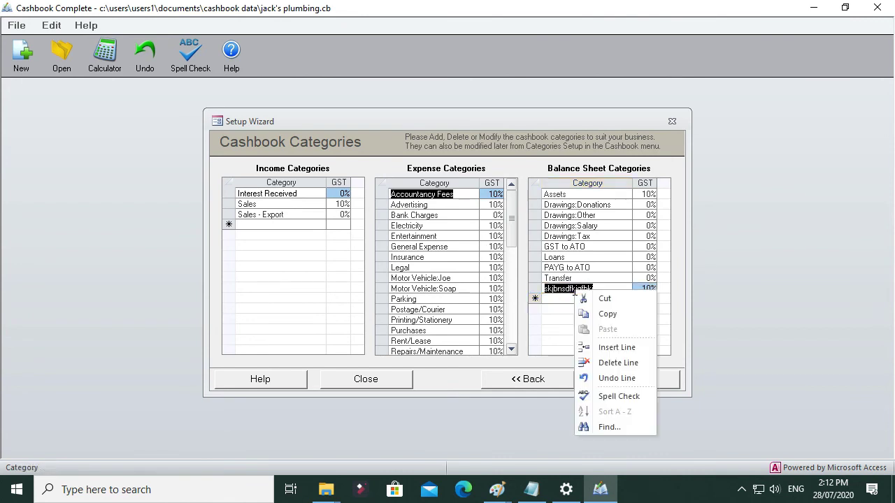
{"action": "left_click", "coordinate": [615, 365]}
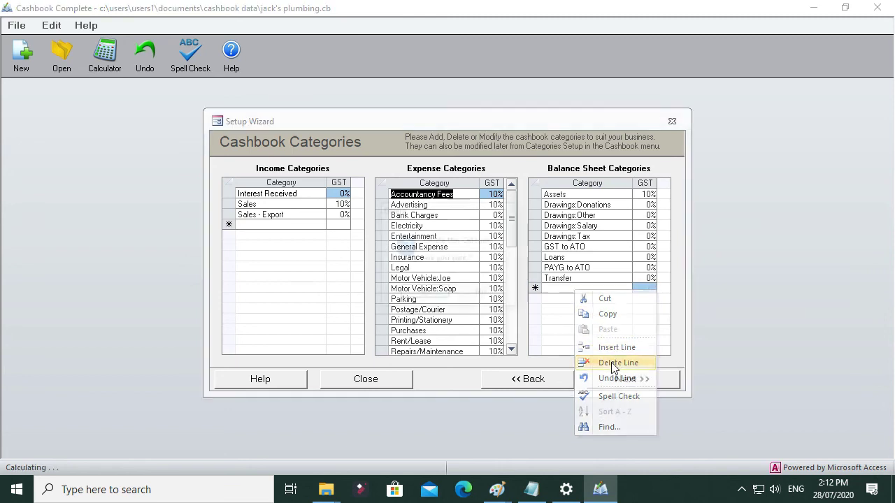
{"action": "left_click", "coordinate": [441, 293]}
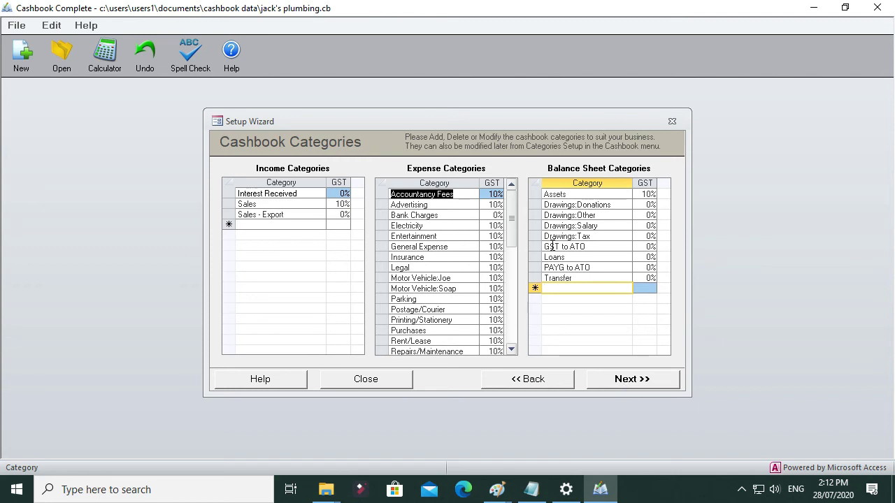
Step: Accept the cashbook categories and enter the organisation's postal address in the letterhead contact details
{"action": "left_click", "coordinate": [632, 379]}
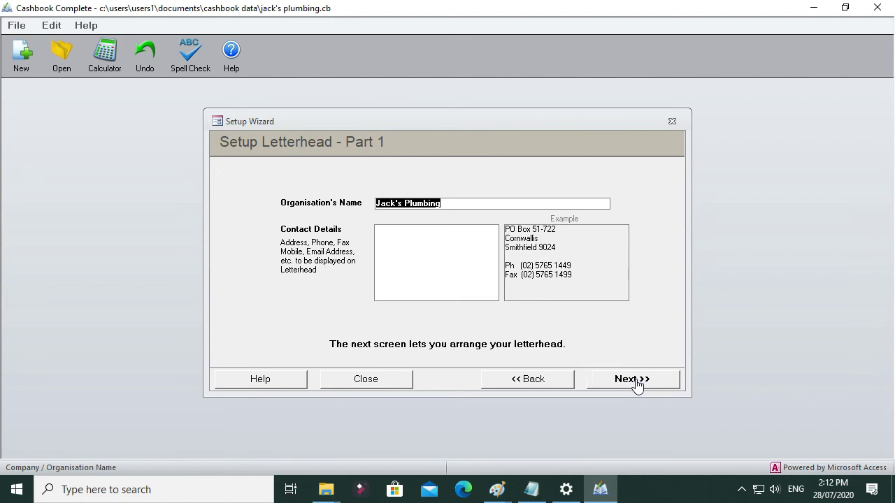
{"action": "left_click", "coordinate": [428, 238]}
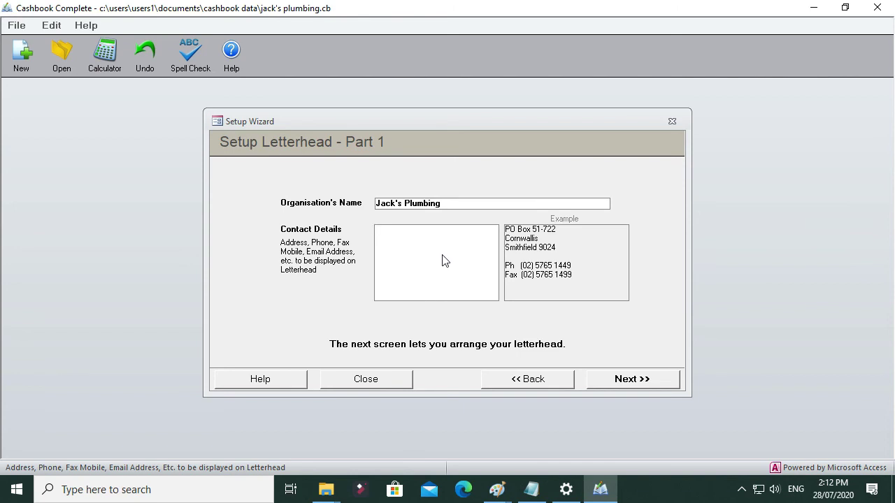
{"action": "type", "text": "PO BOx"}
{"action": "key", "text": "BackSpace"}
{"action": "key", "text": "BackSpace"}
{"action": "type", "text": "ox 298734"}
{"action": "key", "text": "Return"}
{"action": "type", "text": "kjekejrfg "}
{"action": "type", "text": "werwer"}
{"action": "key", "text": "Return"}
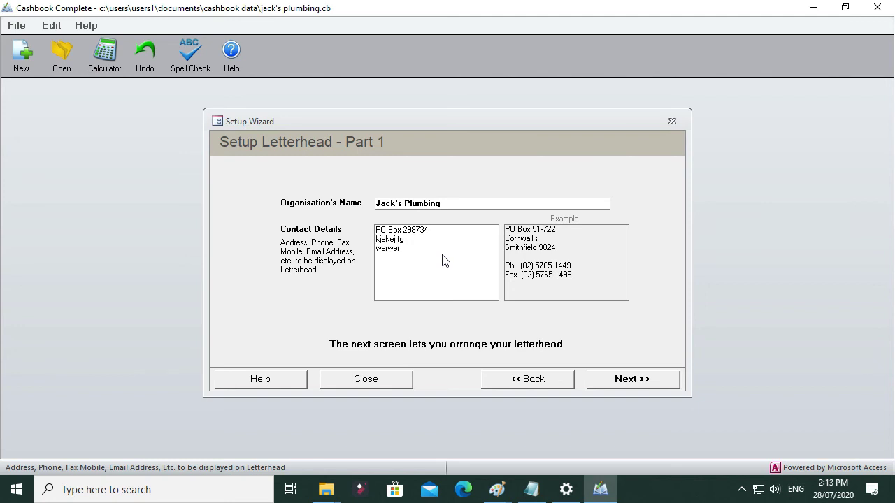
Step: Add a phone number line below the address in the letterhead contact details, separated by a blank line
{"action": "key", "text": "Return"}
{"action": "type", "text": "Phone:- 23984239"}
{"action": "left_click", "coordinate": [412, 203]}
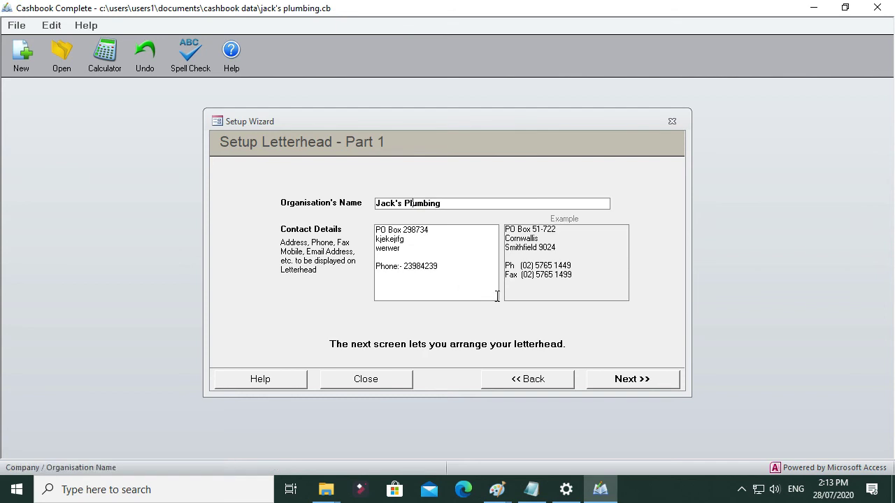
Step: Accept both parts of the letterhead setup and complete the basic setup
{"action": "left_click", "coordinate": [632, 380]}
{"action": "left_click", "coordinate": [632, 381]}
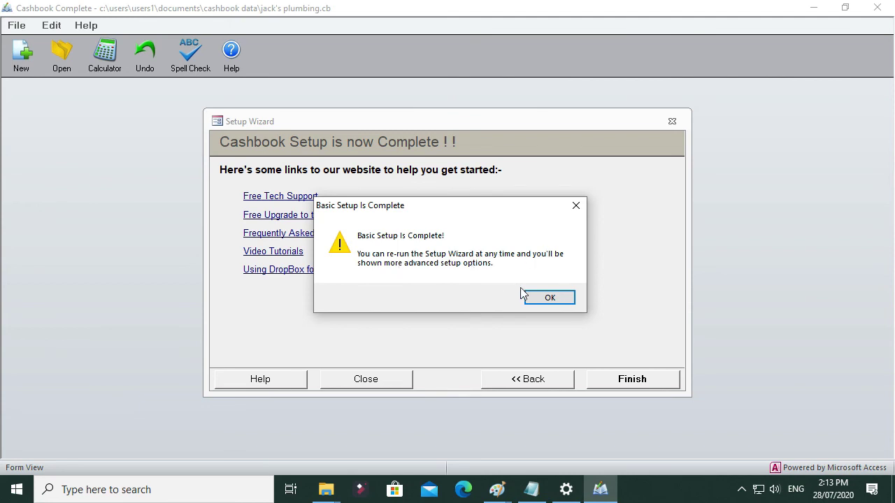
{"action": "left_click", "coordinate": [550, 297]}
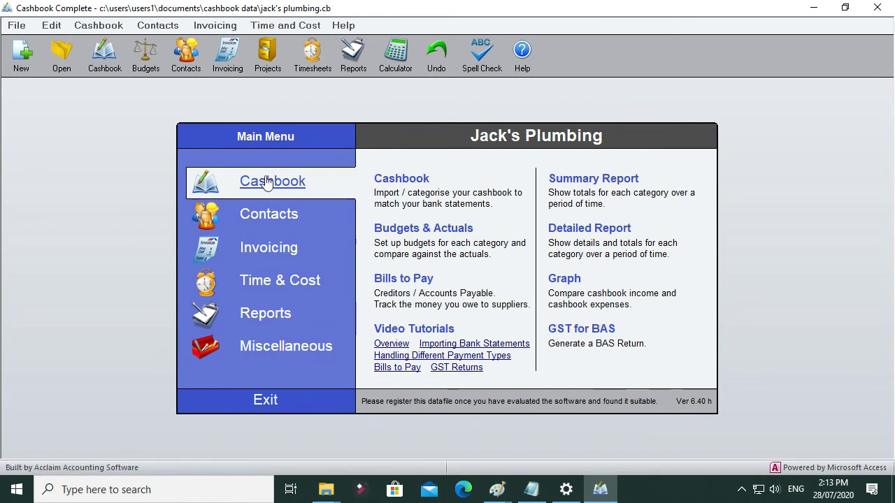
{"action": "left_click", "coordinate": [99, 25]}
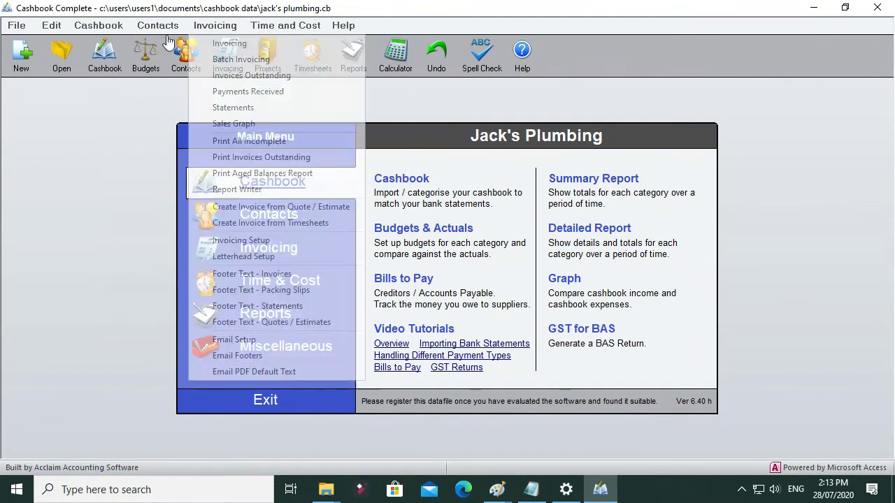
{"action": "left_click", "coordinate": [82, 103]}
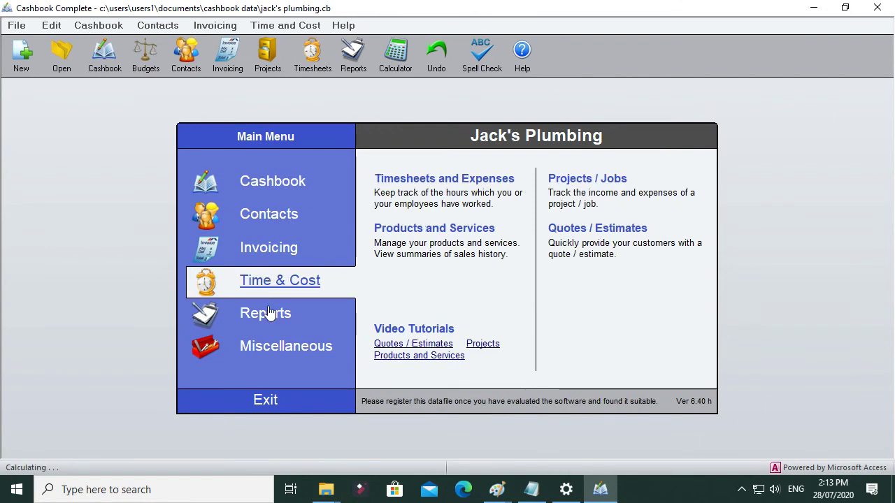
Step: Re-run the Setup Wizard, keeping the regional settings and the Cashbook Complete edition, and continue to General Setup
{"action": "mouse_move", "coordinate": [280, 351]}
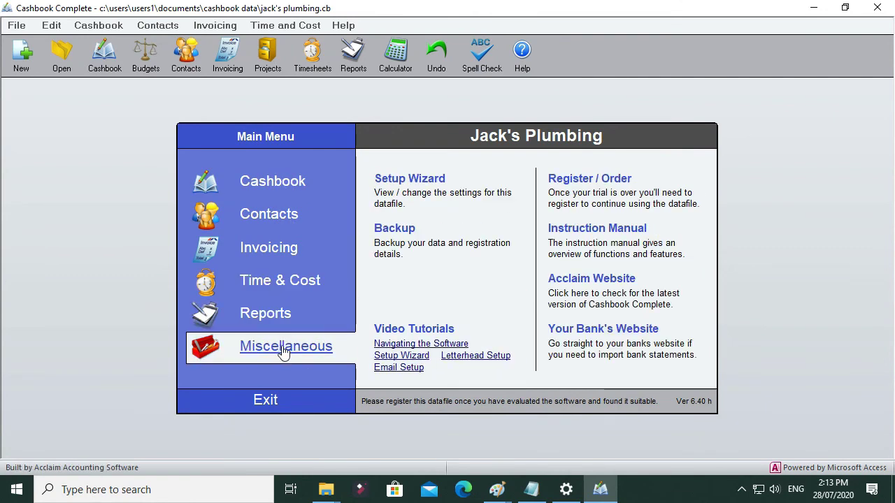
{"action": "left_click", "coordinate": [420, 184]}
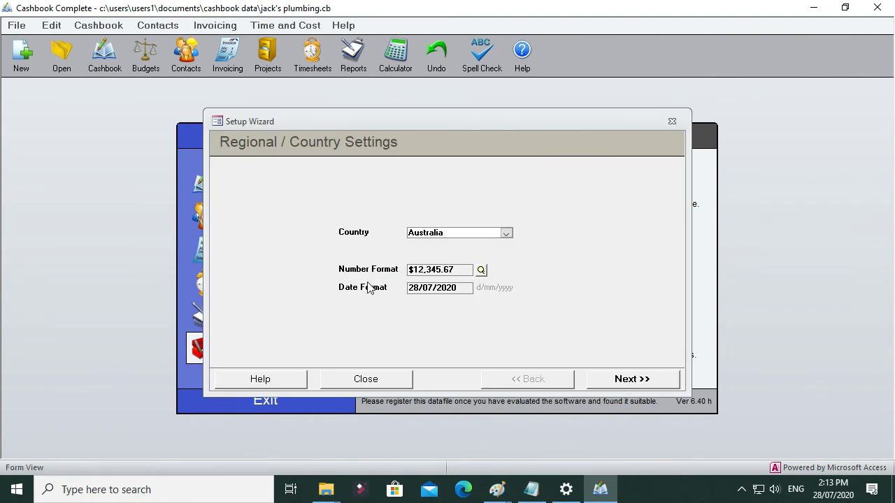
{"action": "left_click", "coordinate": [646, 381]}
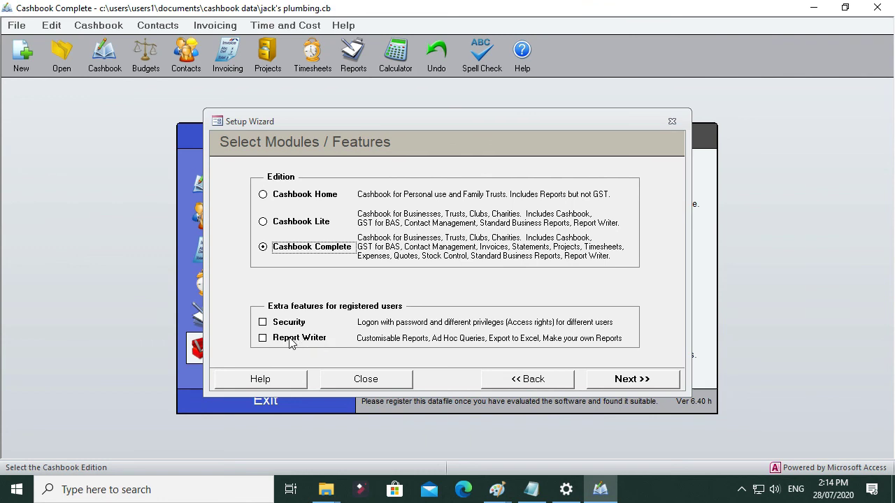
{"action": "left_click", "coordinate": [631, 379]}
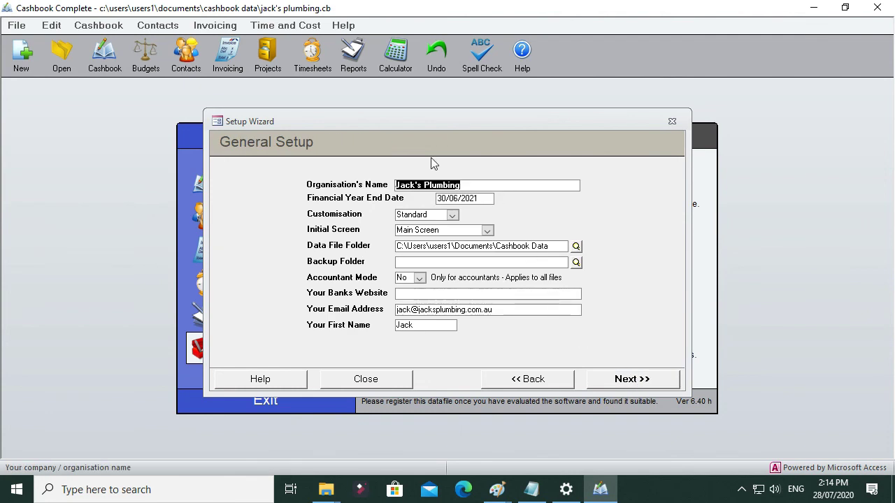
Step: Keep the general, GST, bank account and category settings and continue to the Invoicing / Statement Setup
{"action": "left_click", "coordinate": [430, 294]}
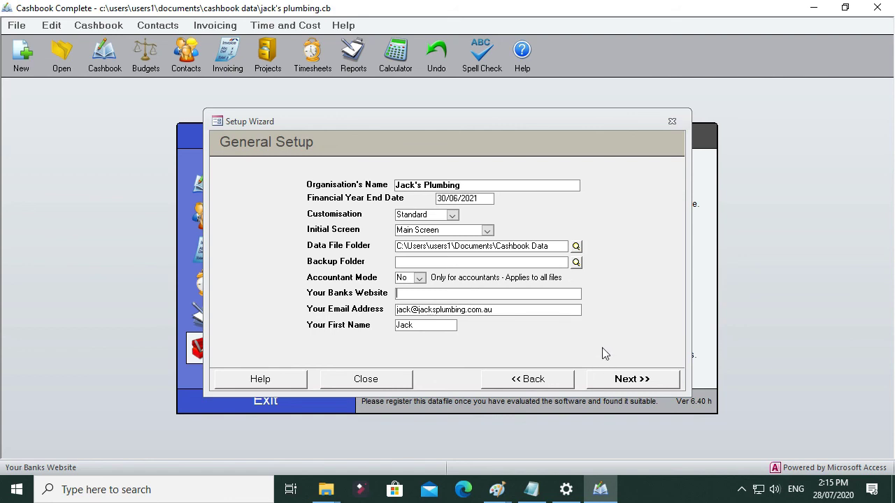
{"action": "left_click", "coordinate": [631, 379]}
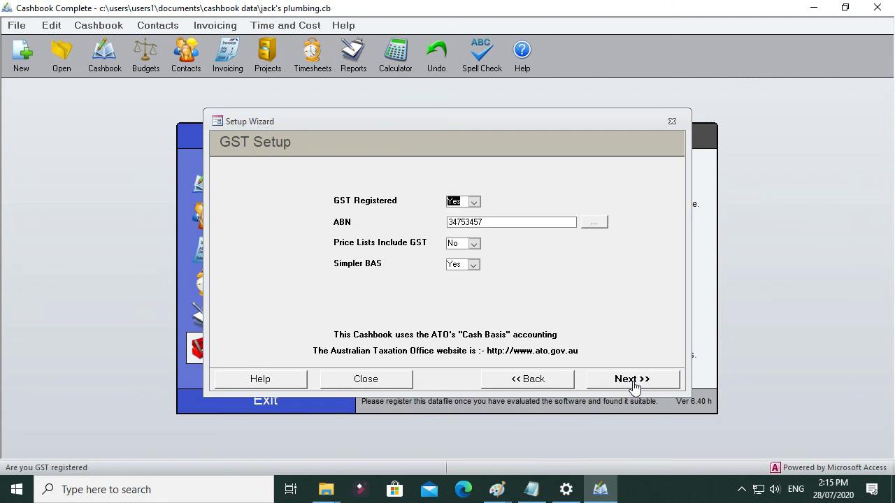
{"action": "left_click", "coordinate": [633, 380]}
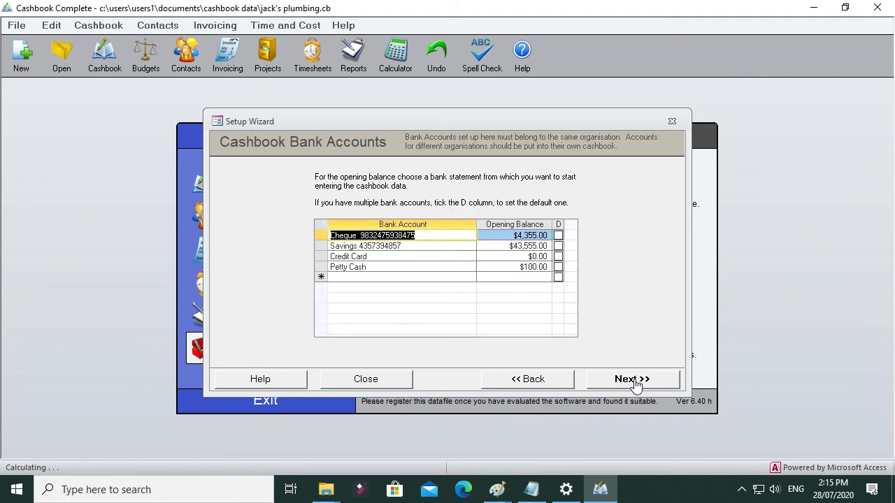
{"action": "left_click", "coordinate": [633, 381]}
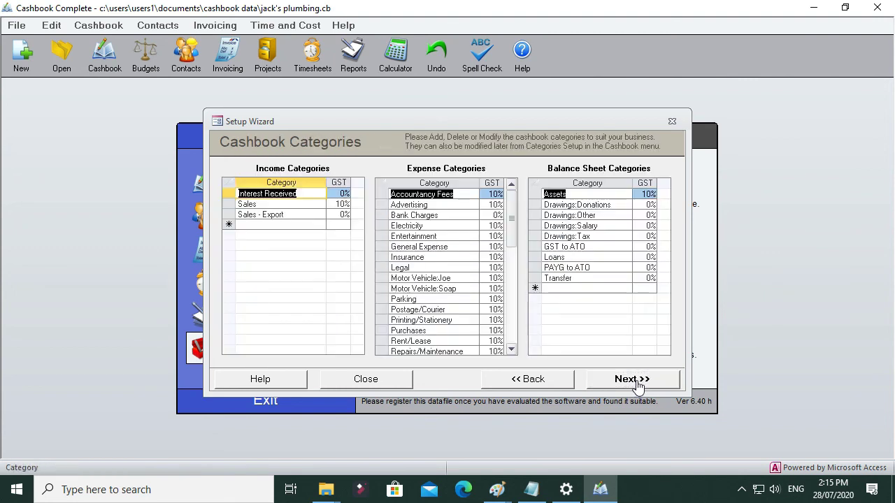
{"action": "left_click", "coordinate": [636, 382]}
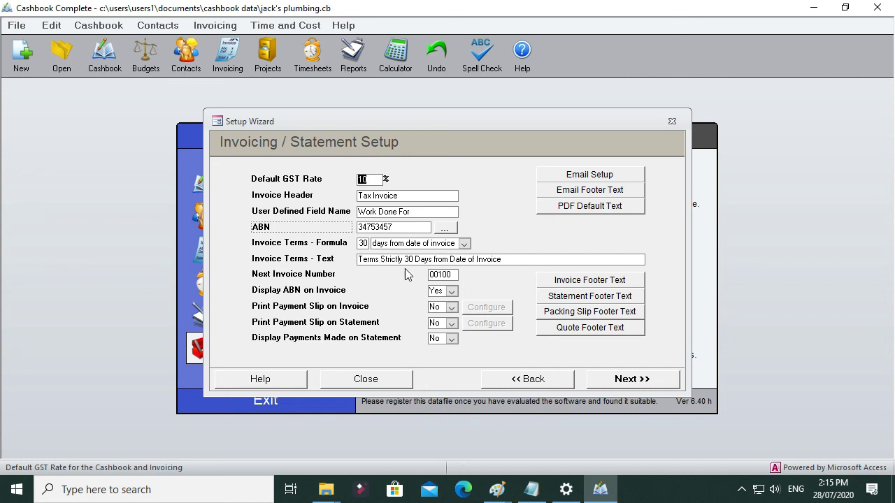
Step: Set the invoice terms formula to the 28th of the month following
{"action": "left_click", "coordinate": [440, 275]}
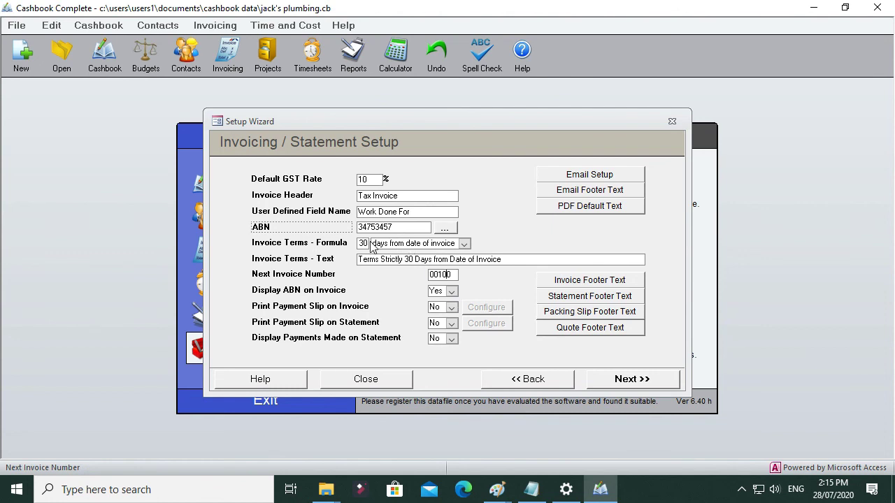
{"action": "left_click", "coordinate": [412, 244]}
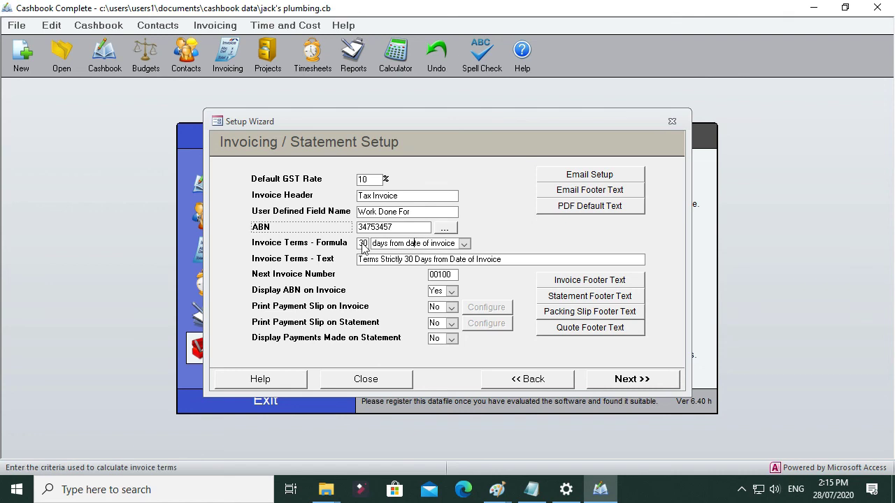
{"action": "left_click", "coordinate": [462, 243]}
{"action": "left_click", "coordinate": [406, 267]}
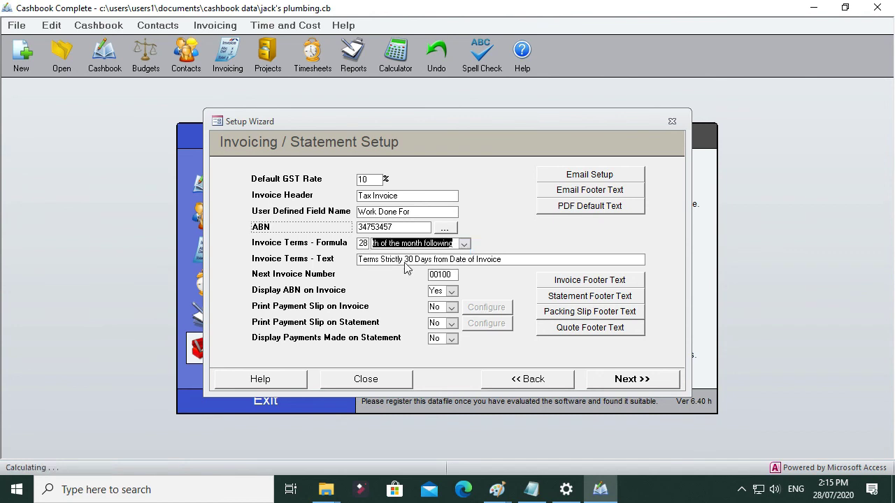
Step: Change the invoice terms formula to 30 days from date of invoice
{"action": "left_click", "coordinate": [368, 244]}
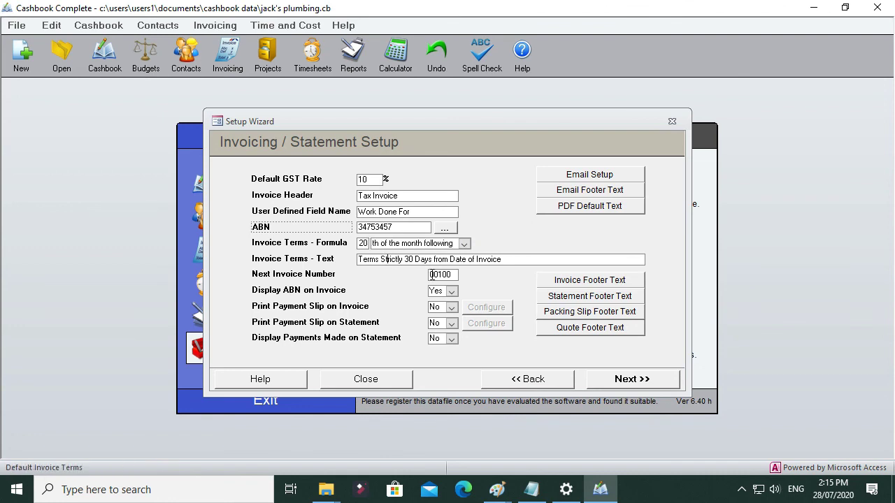
{"action": "left_click", "coordinate": [463, 243]}
{"action": "left_click", "coordinate": [412, 255]}
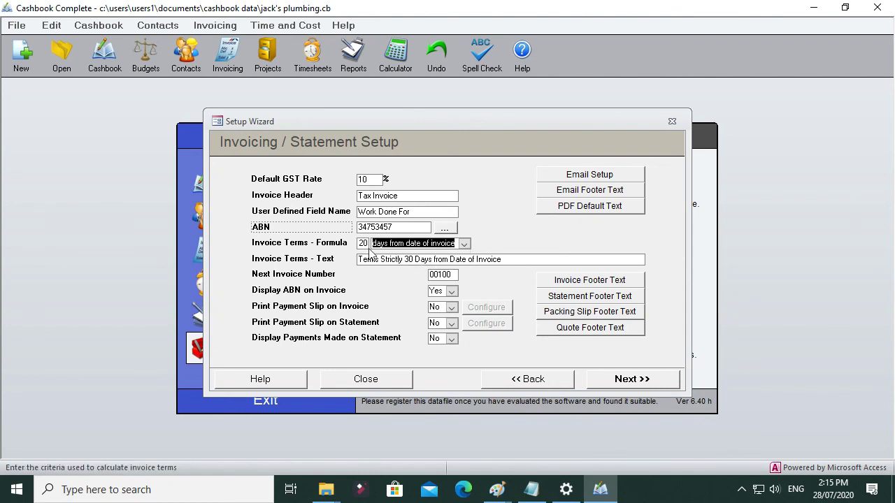
{"action": "left_click", "coordinate": [358, 243]}
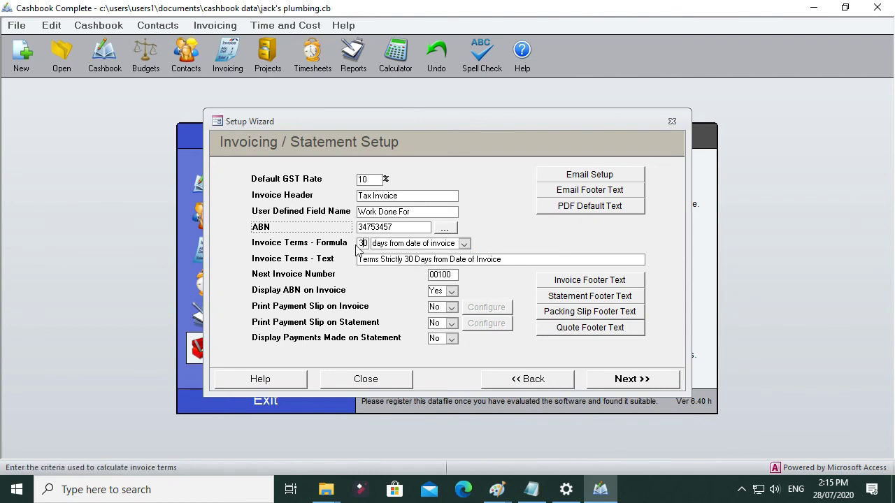
{"action": "left_click", "coordinate": [386, 259]}
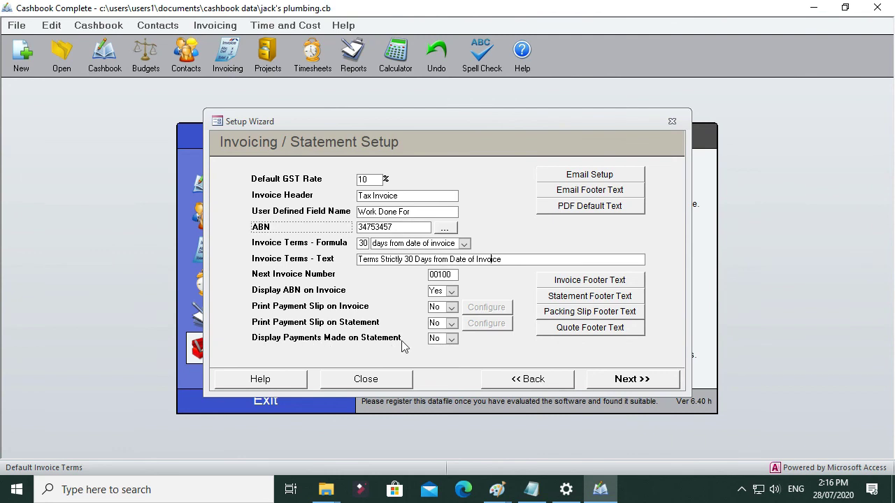
Step: Keep the remaining invoicing settings, continue to the second part of the letterhead setup and make the graphic visible
{"action": "left_click", "coordinate": [442, 338]}
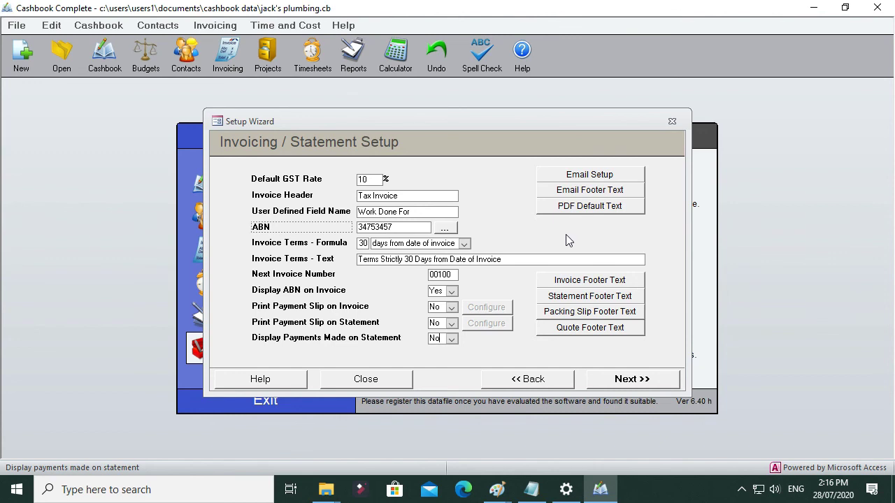
{"action": "left_click", "coordinate": [632, 379]}
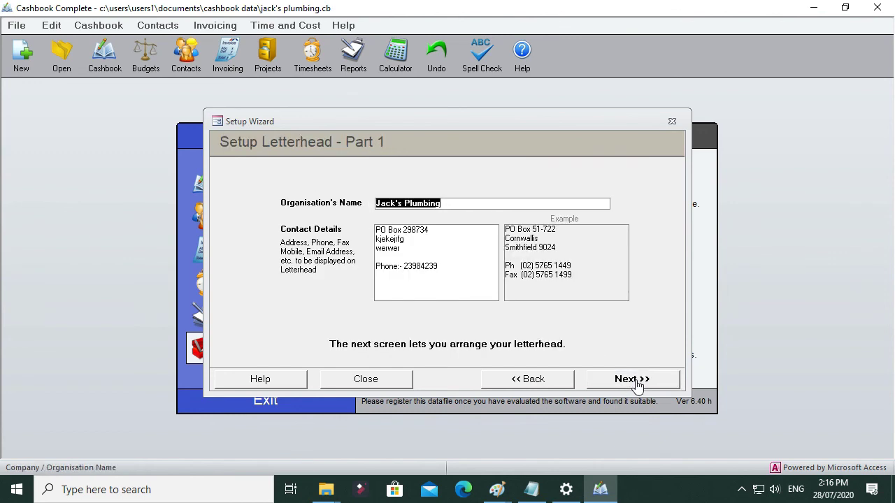
{"action": "left_click", "coordinate": [634, 381]}
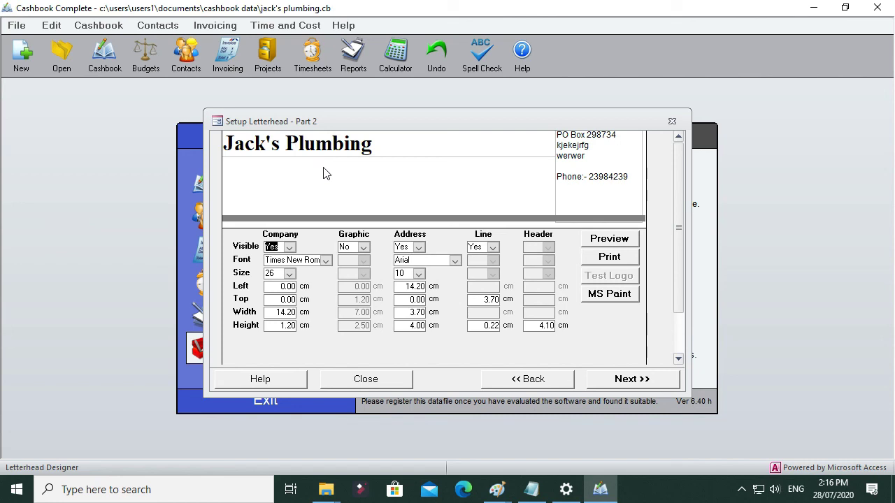
{"action": "left_click", "coordinate": [363, 247]}
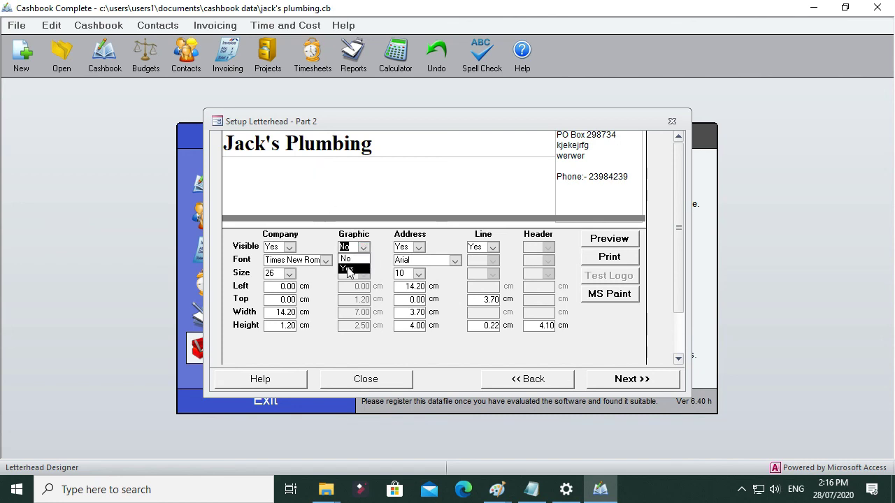
{"action": "left_click", "coordinate": [348, 270]}
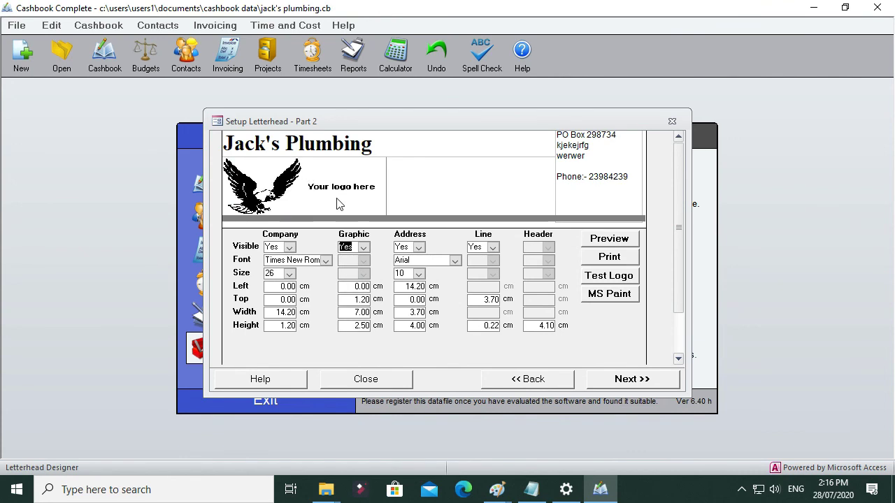
Step: Copy the whole Jack's Plumbing logo from Paint and paste it over the placeholder graphic in the Cashbook Complete letterhead
{"action": "left_click", "coordinate": [495, 494]}
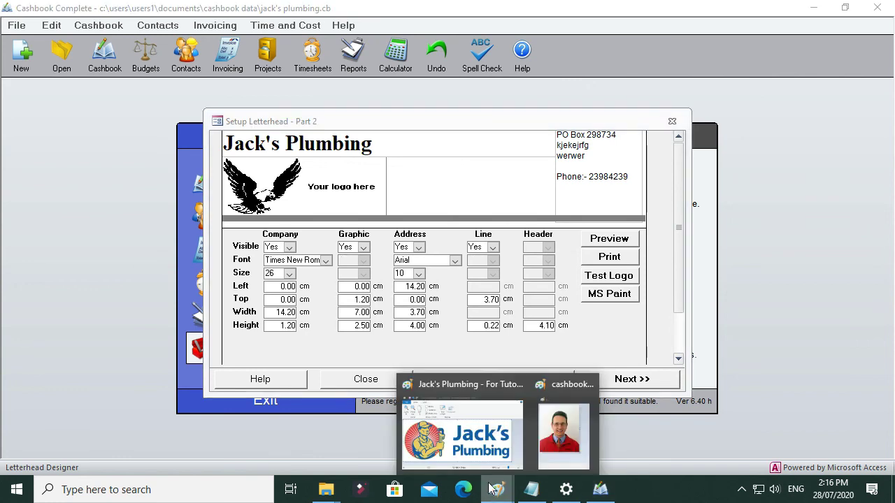
{"action": "left_click", "coordinate": [465, 437]}
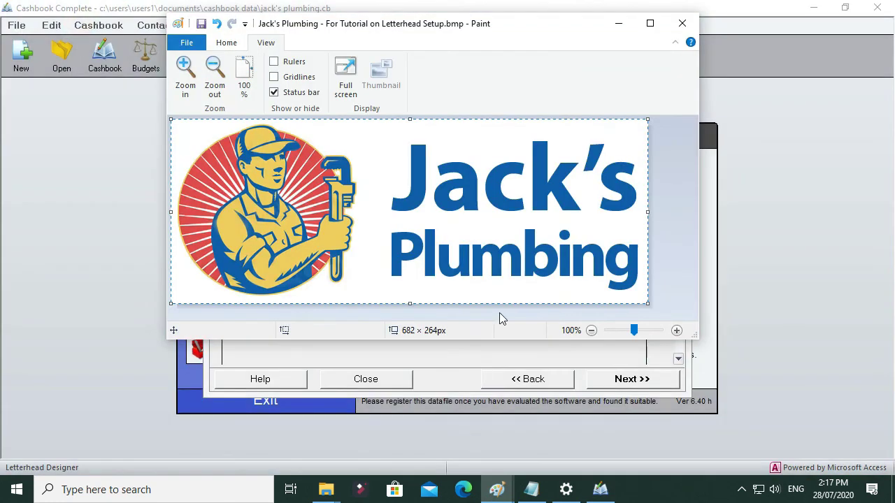
{"action": "left_click", "coordinate": [499, 312]}
{"action": "key", "text": "ctrl+a"}
{"action": "left_click", "coordinate": [599, 490]}
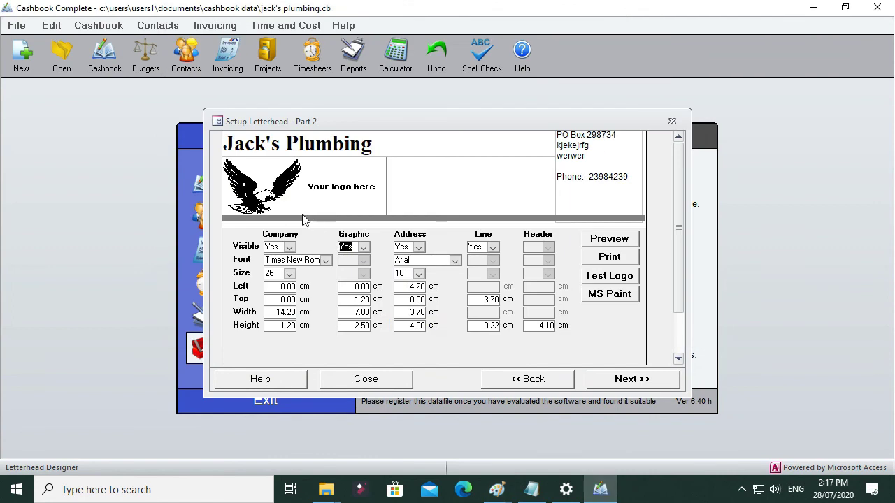
{"action": "left_click", "coordinate": [292, 186]}
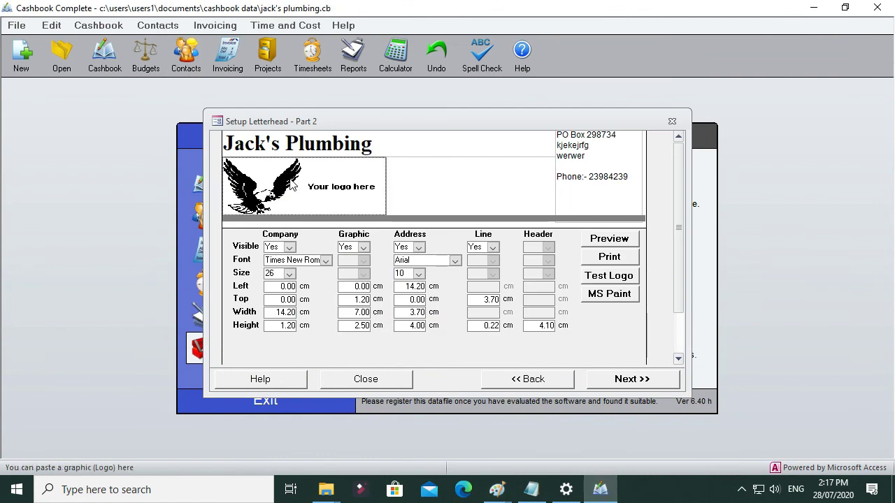
{"action": "key", "text": "ctrl+v"}
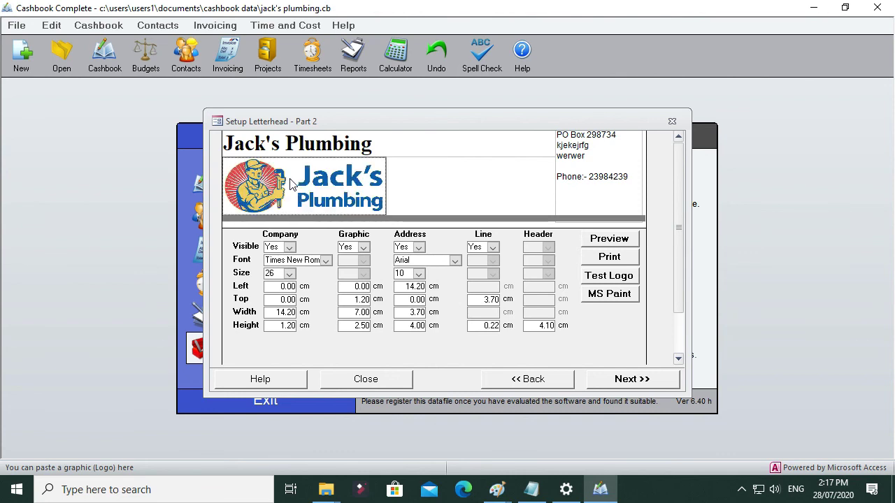
Step: Hide the company name text on the letterhead by setting its visibility to No
{"action": "left_click", "coordinate": [343, 144]}
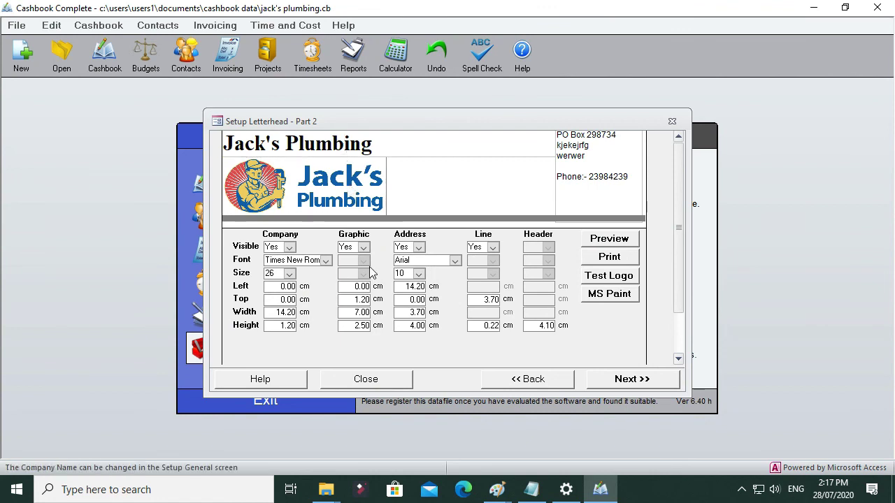
{"action": "left_click", "coordinate": [289, 247]}
{"action": "left_click", "coordinate": [283, 259]}
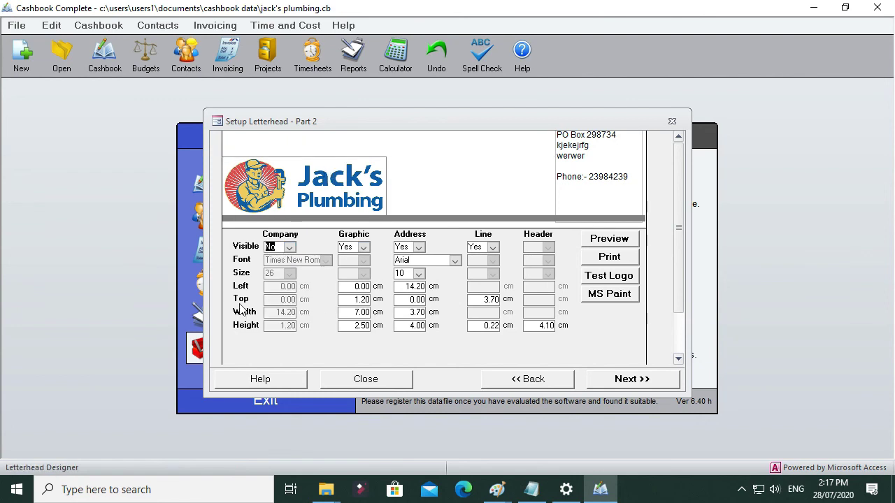
Step: Set the letterhead graphic's top position to 0 cm, its width to 9 cm and its height to 3 cm
{"action": "left_click_drag", "start_coordinate": [353, 300], "coordinate": [379, 302]}
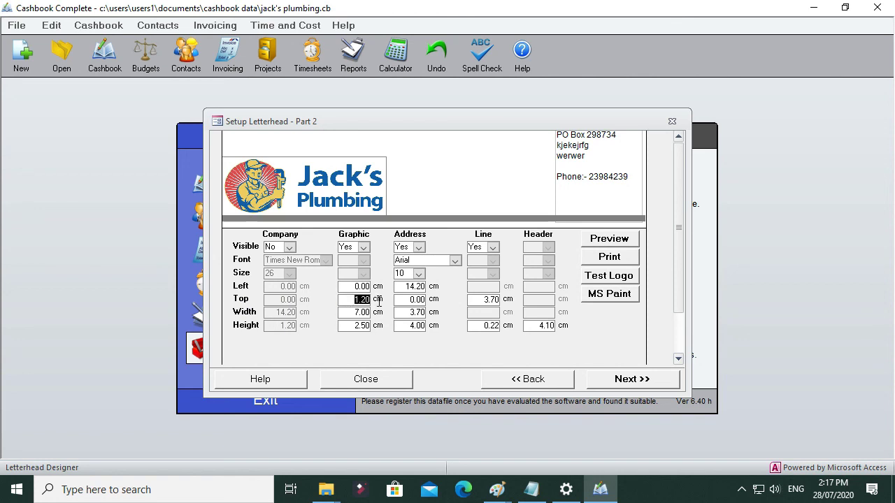
{"action": "type", "text": "0"}
{"action": "left_click", "coordinate": [366, 312]}
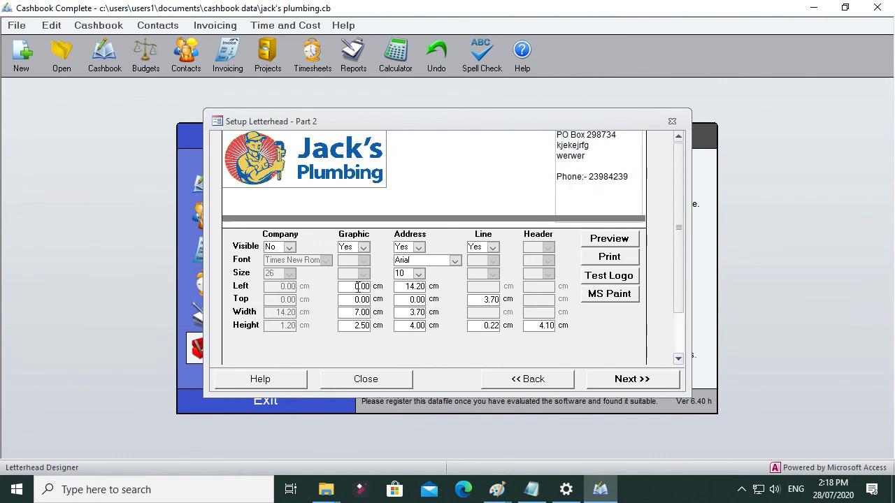
{"action": "type", "text": "9"}
{"action": "left_click", "coordinate": [358, 326]}
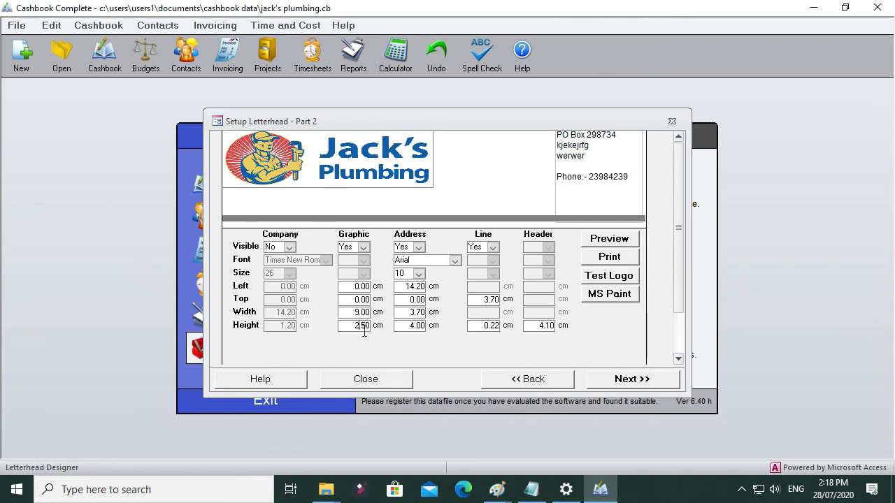
{"action": "double_click", "coordinate": [358, 325]}
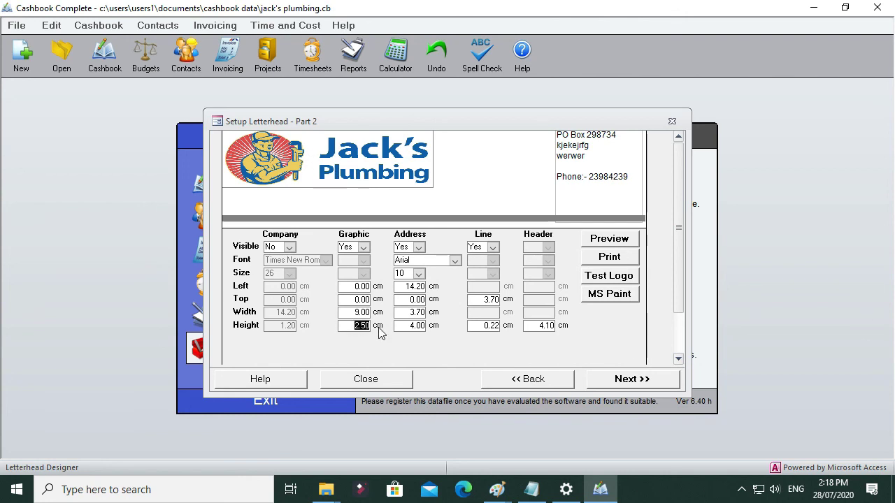
{"action": "type", "text": "3"}
{"action": "left_click", "coordinate": [364, 312]}
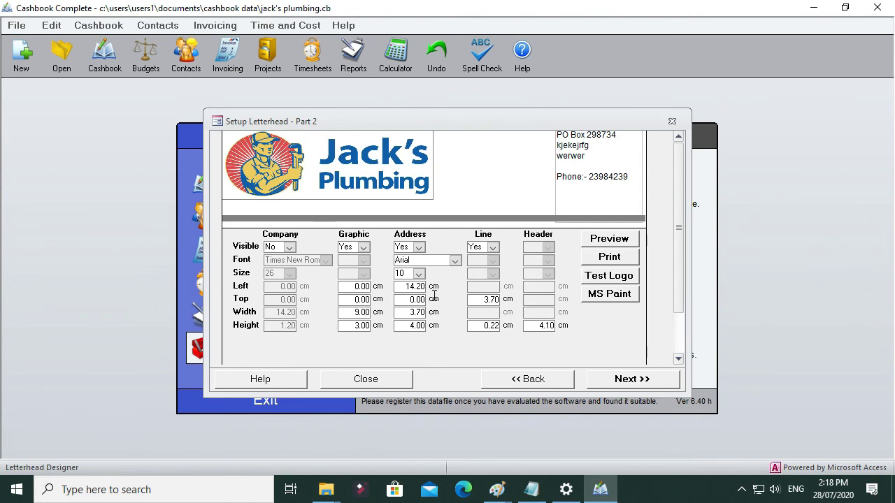
Step: Preview the letterhead, close the preview and continue to the Time & Cost setup
{"action": "left_click", "coordinate": [607, 242]}
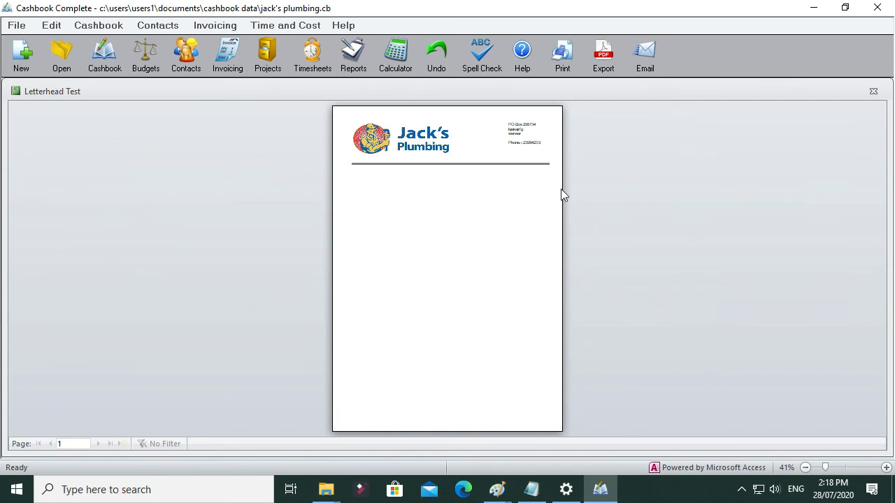
{"action": "left_click", "coordinate": [873, 90]}
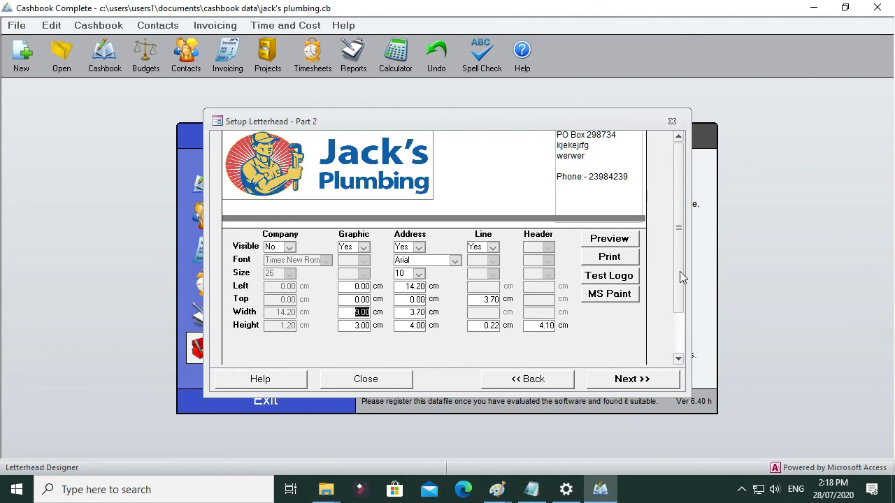
{"action": "left_click", "coordinate": [633, 383]}
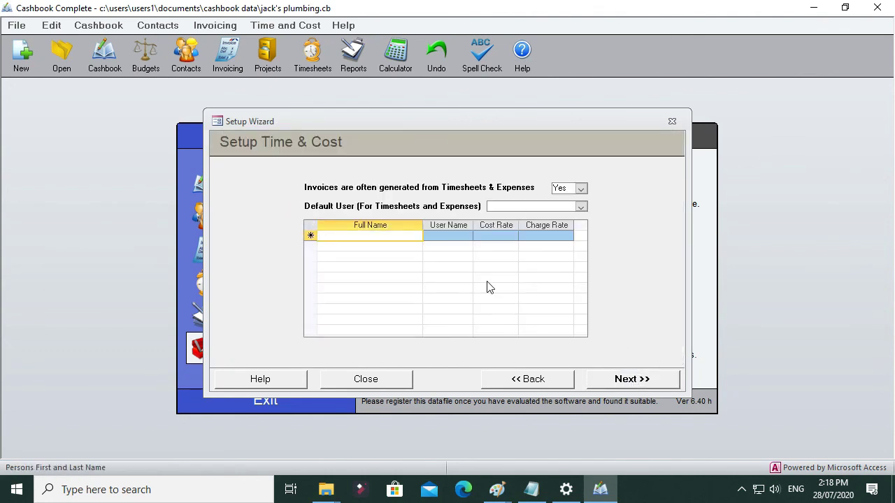
Step: Add a timesheet user by first name with a cost rate of $30 and a charge rate of $60, and finish the Setup Wizard
{"action": "type", "text": "Jack"}
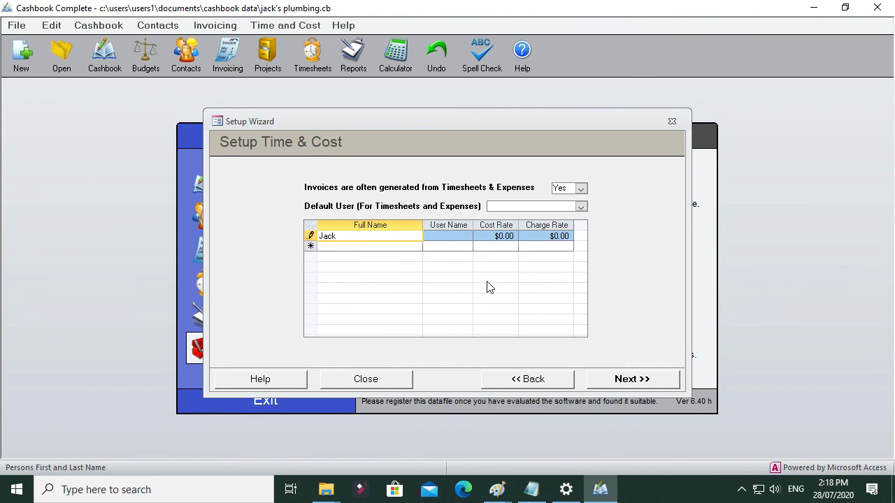
{"action": "key", "text": "Tab"}
{"action": "key", "text": "Tab"}
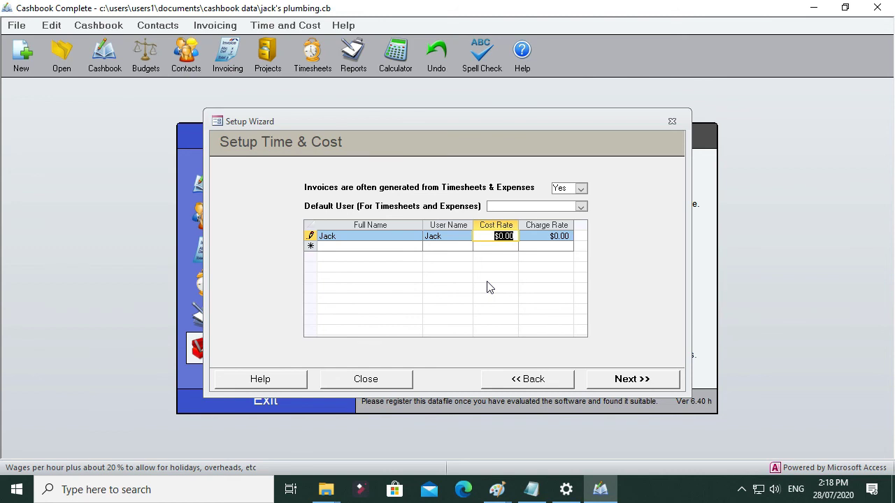
{"action": "type", "text": "30"}
{"action": "key", "text": "Tab"}
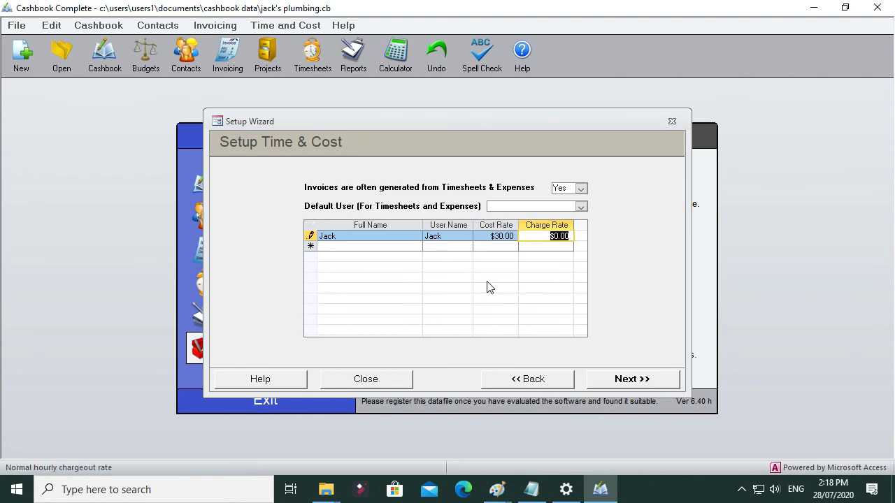
{"action": "type", "text": "60"}
{"action": "key", "text": "Tab"}
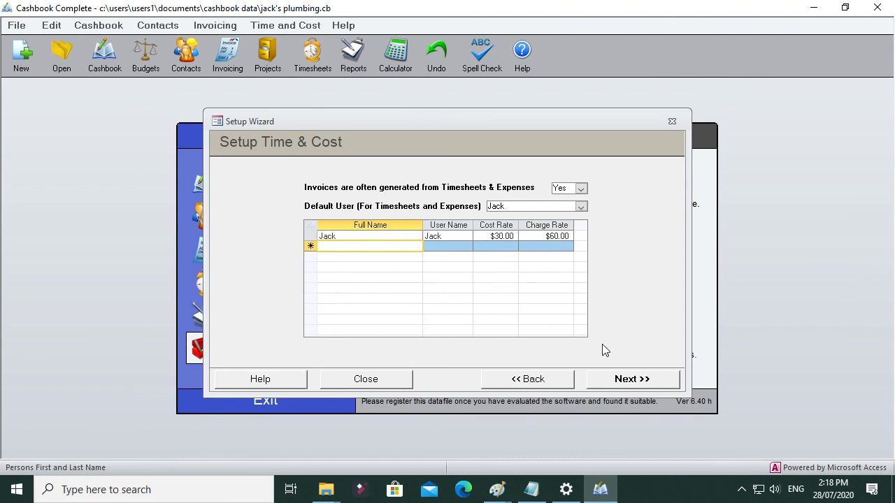
{"action": "left_click", "coordinate": [632, 380]}
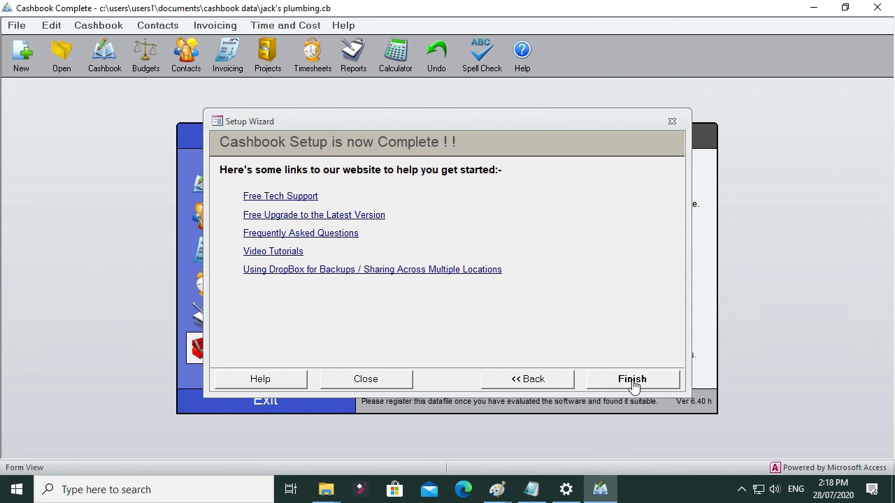
{"action": "left_click", "coordinate": [632, 379]}
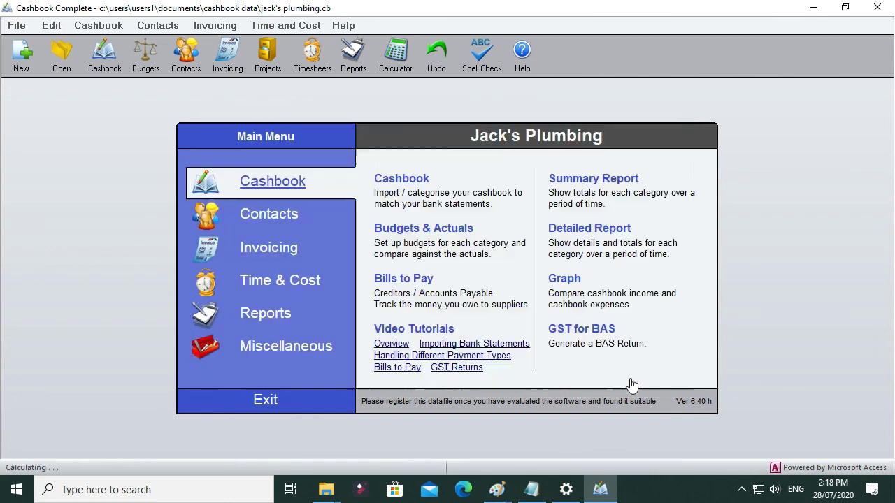